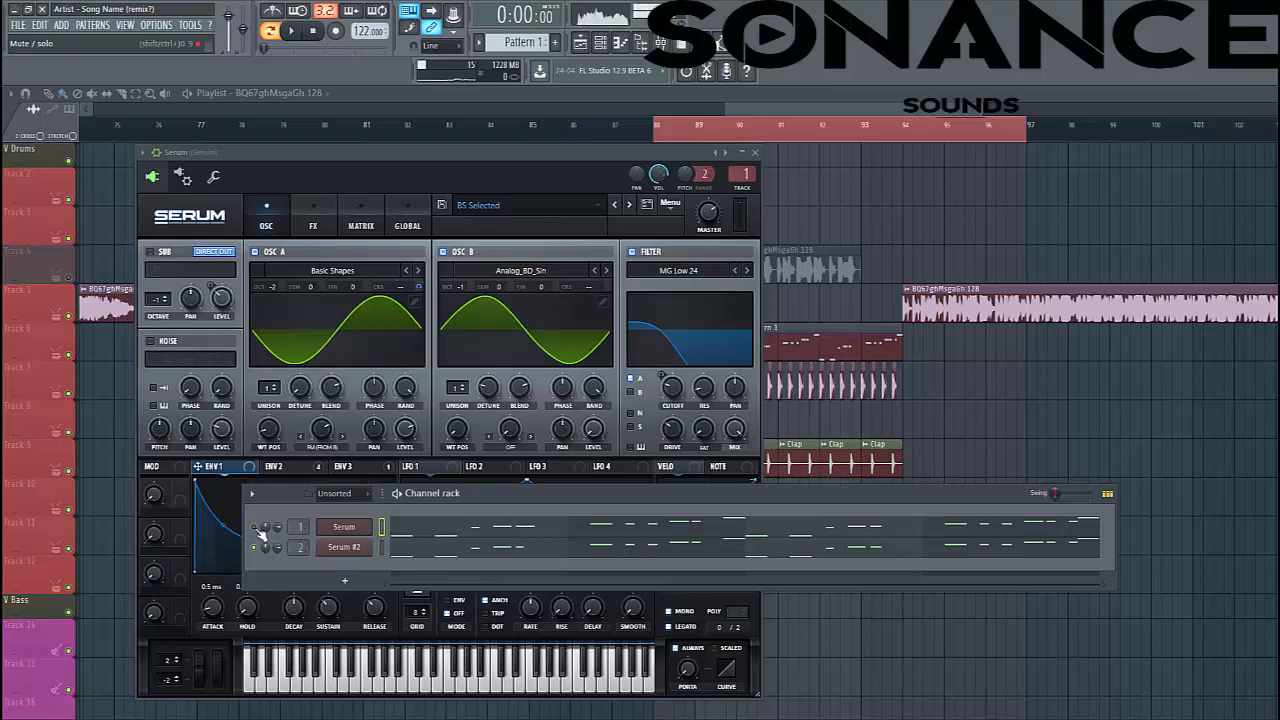
Audition the pattern on the Serum channels and open the first Serum instrument.
key(space)
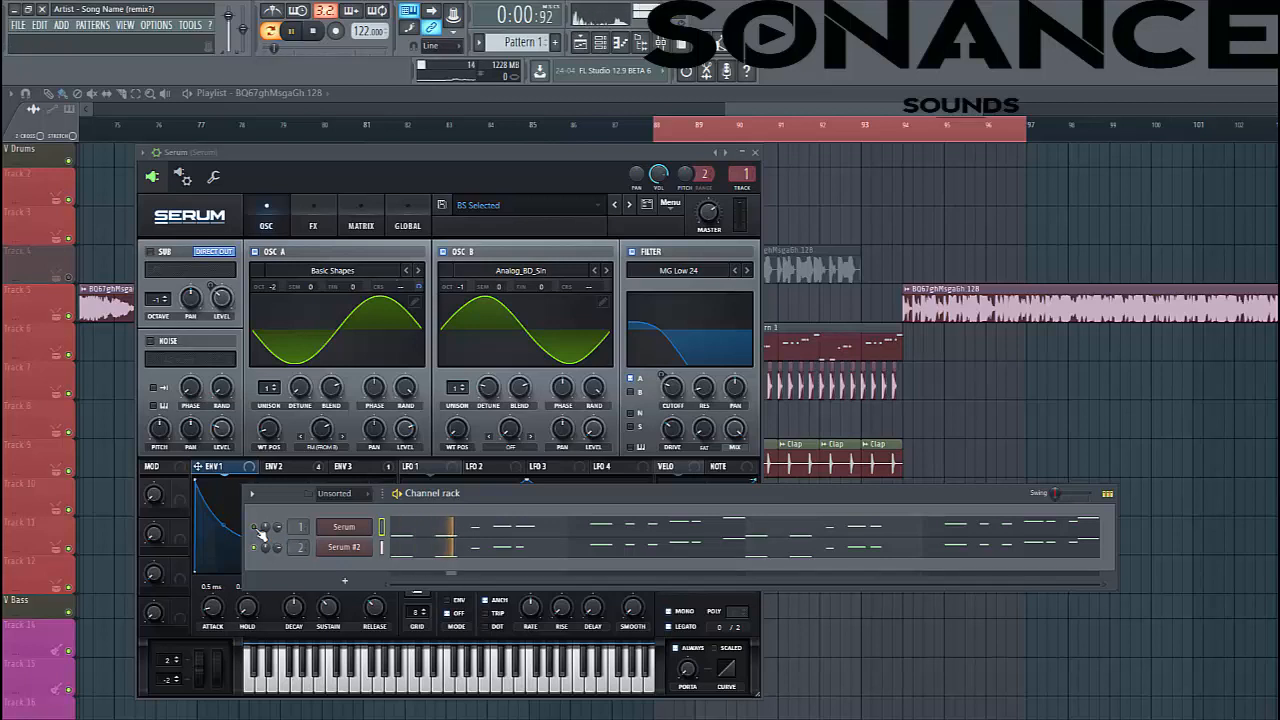
key(space)
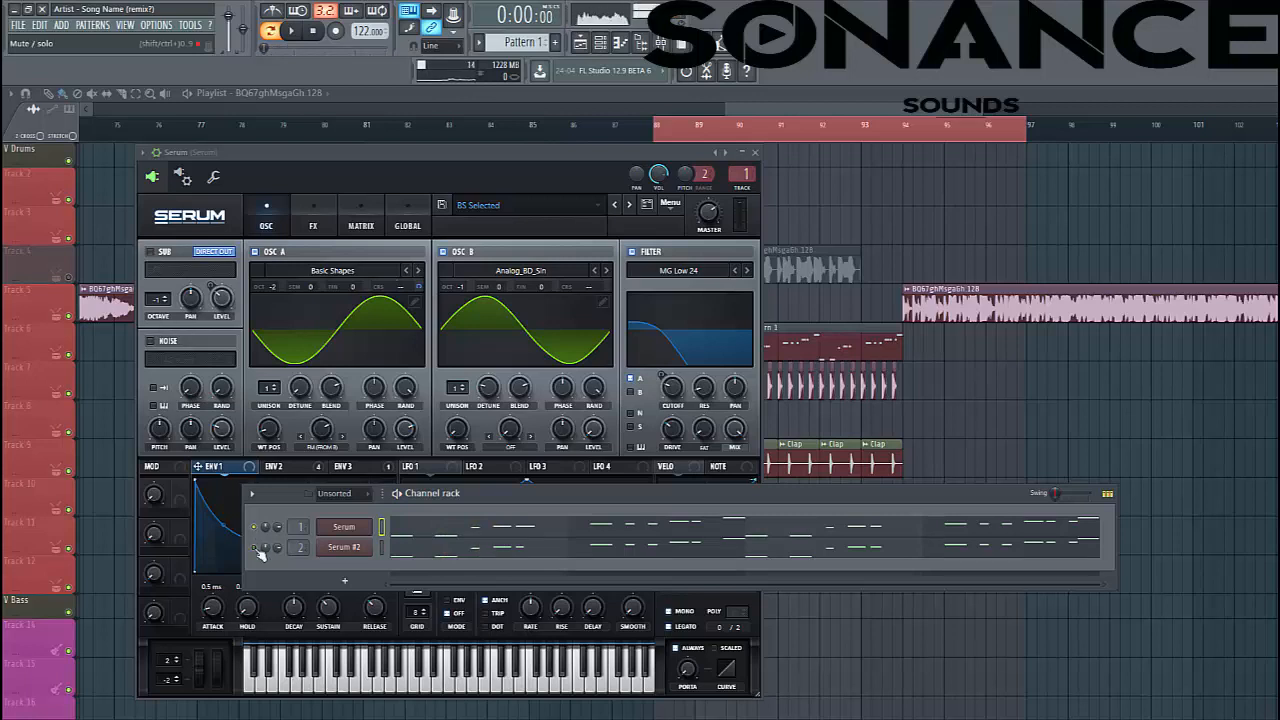
click(345, 530)
click(345, 530)
key(space)
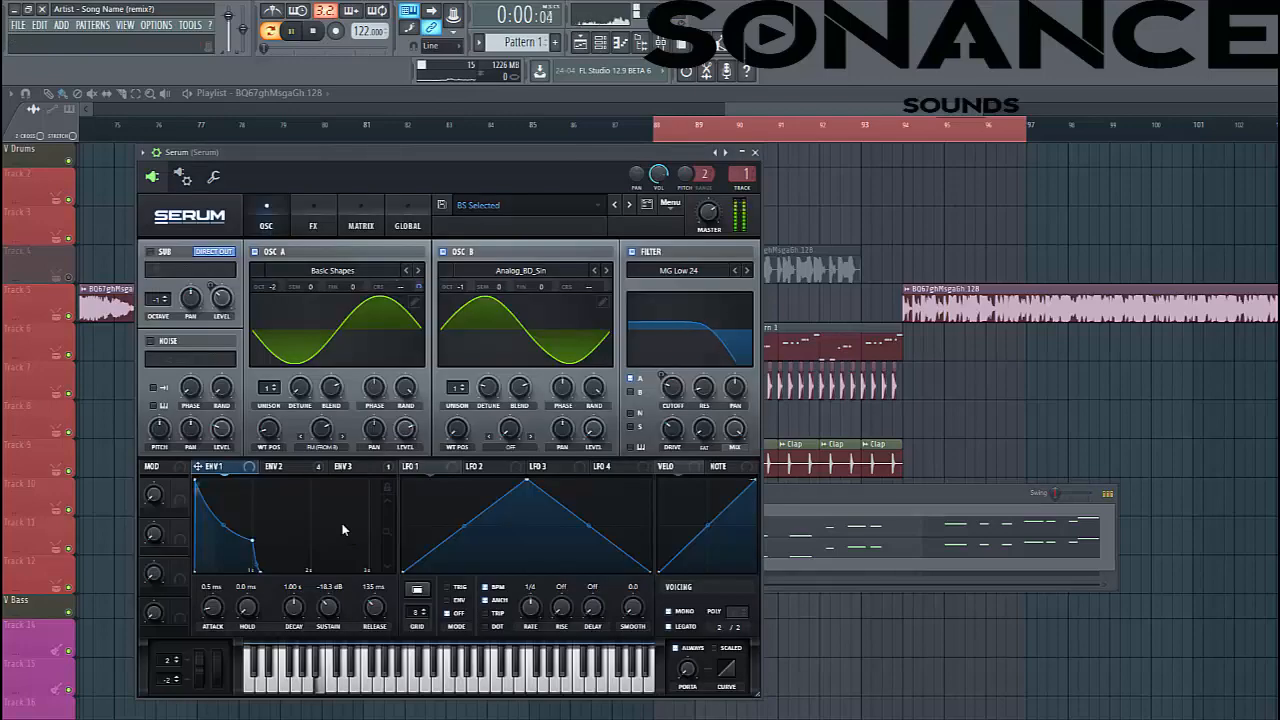
Initialize the Serum preset and set oscillator A to the Analog Basic Shapes wavetable at octave -2.
click(670, 205)
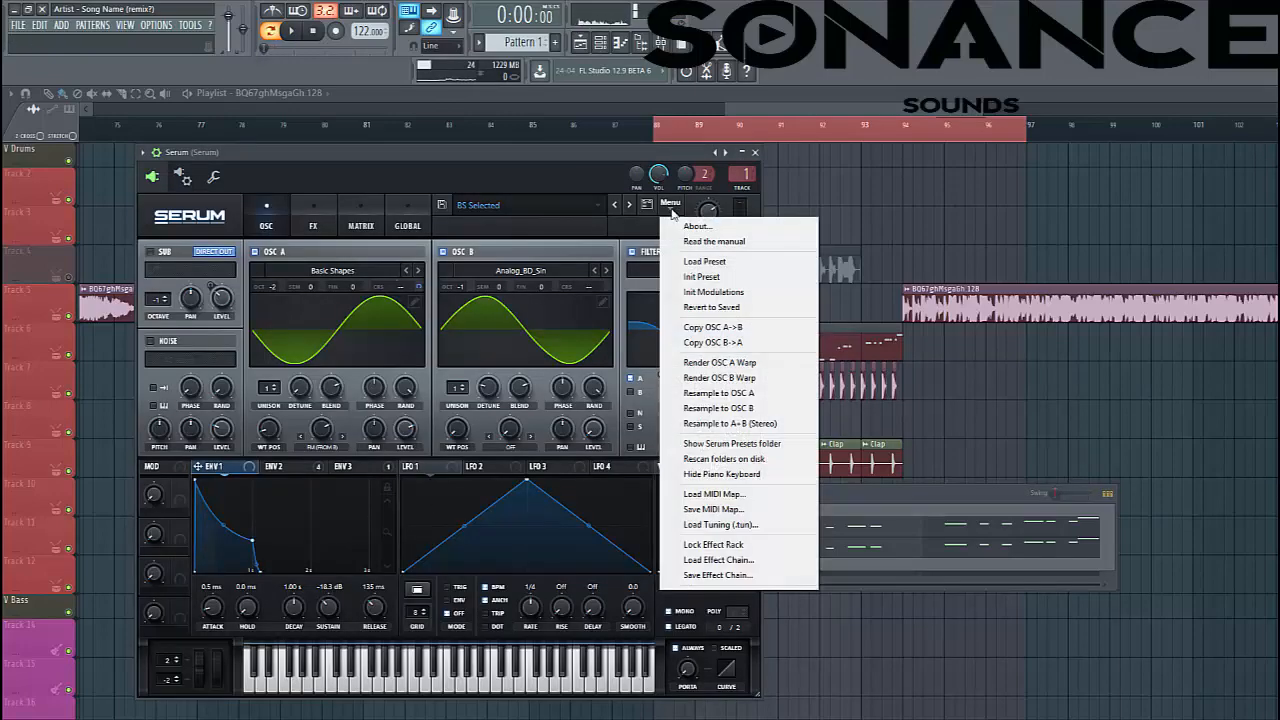
click(721, 277)
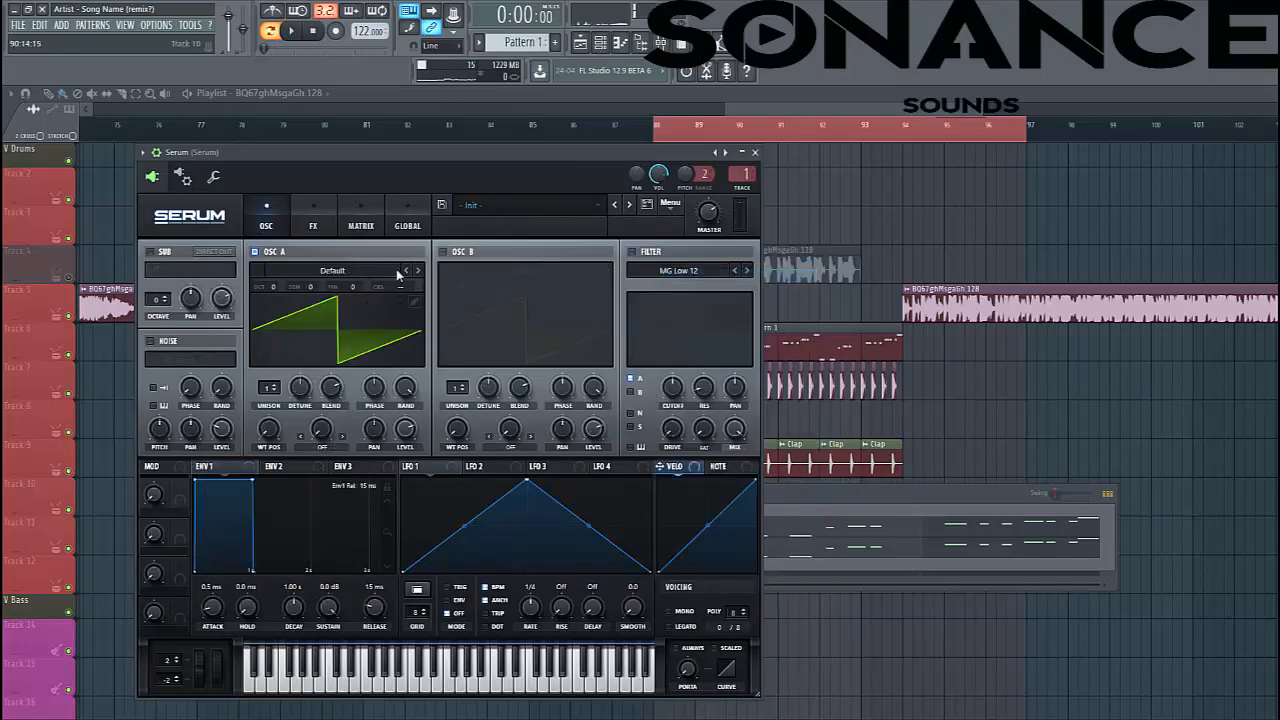
click(310, 276)
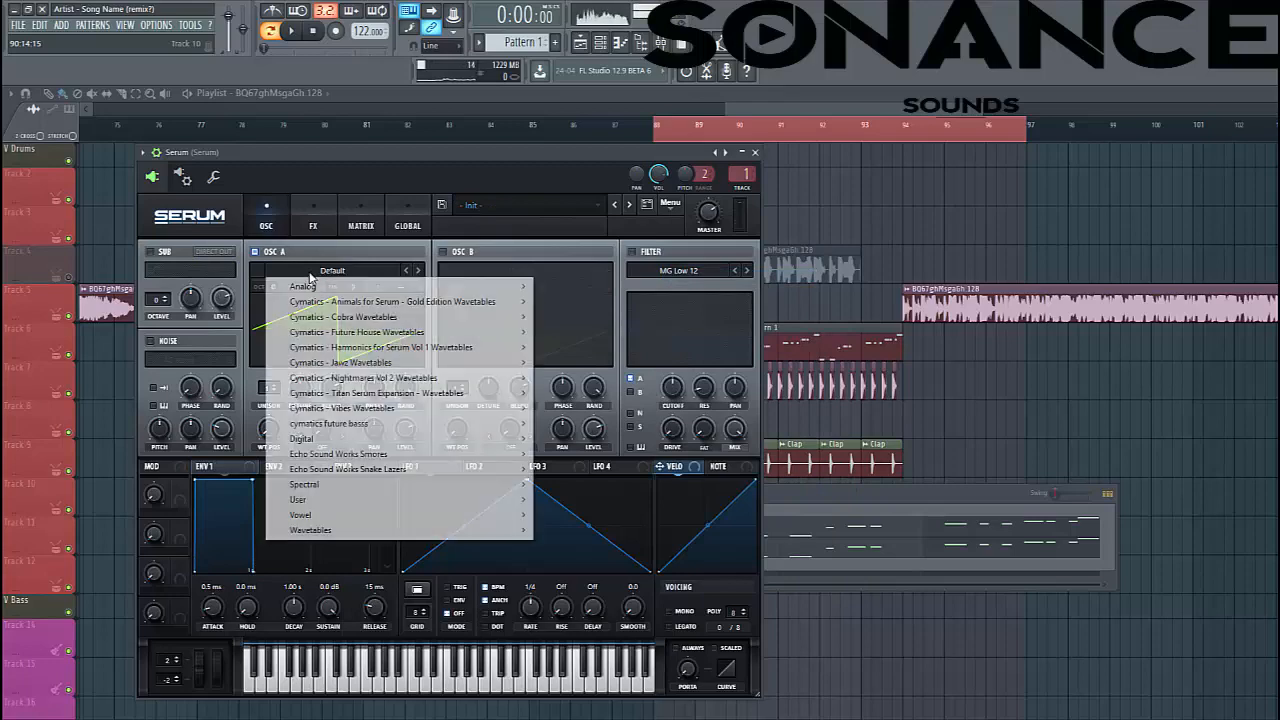
mouse_move(470, 287)
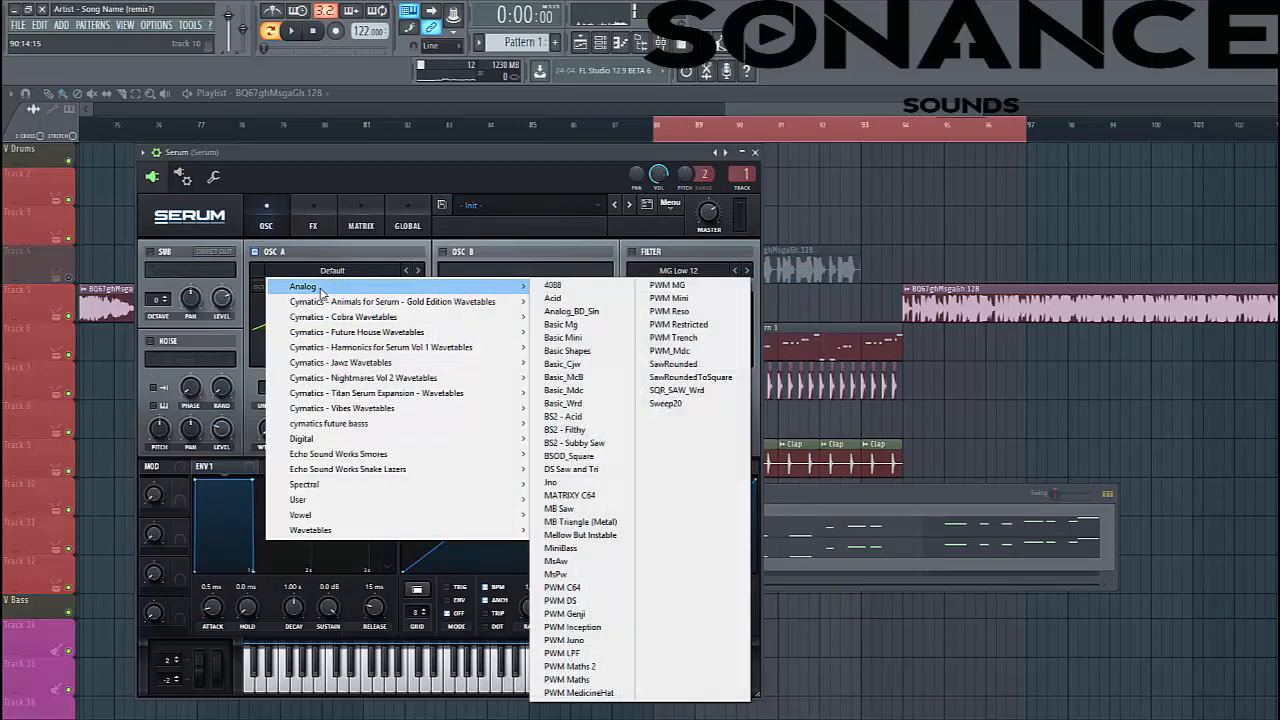
click(605, 351)
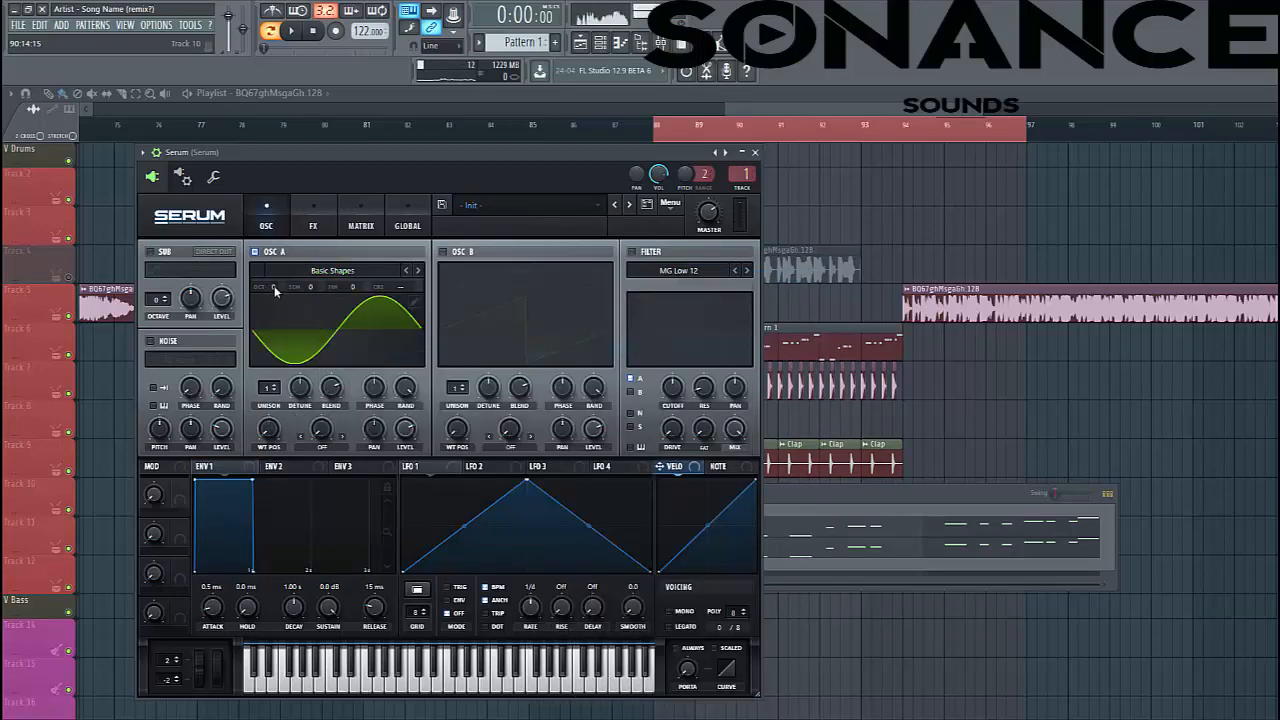
mouse_move(275, 291)
drag(276, 306, 303, 319)
Enable oscillator B with the Analog Basic Shapes wavetable, 0 % level and octave -1 while the pattern plays.
click(442, 253)
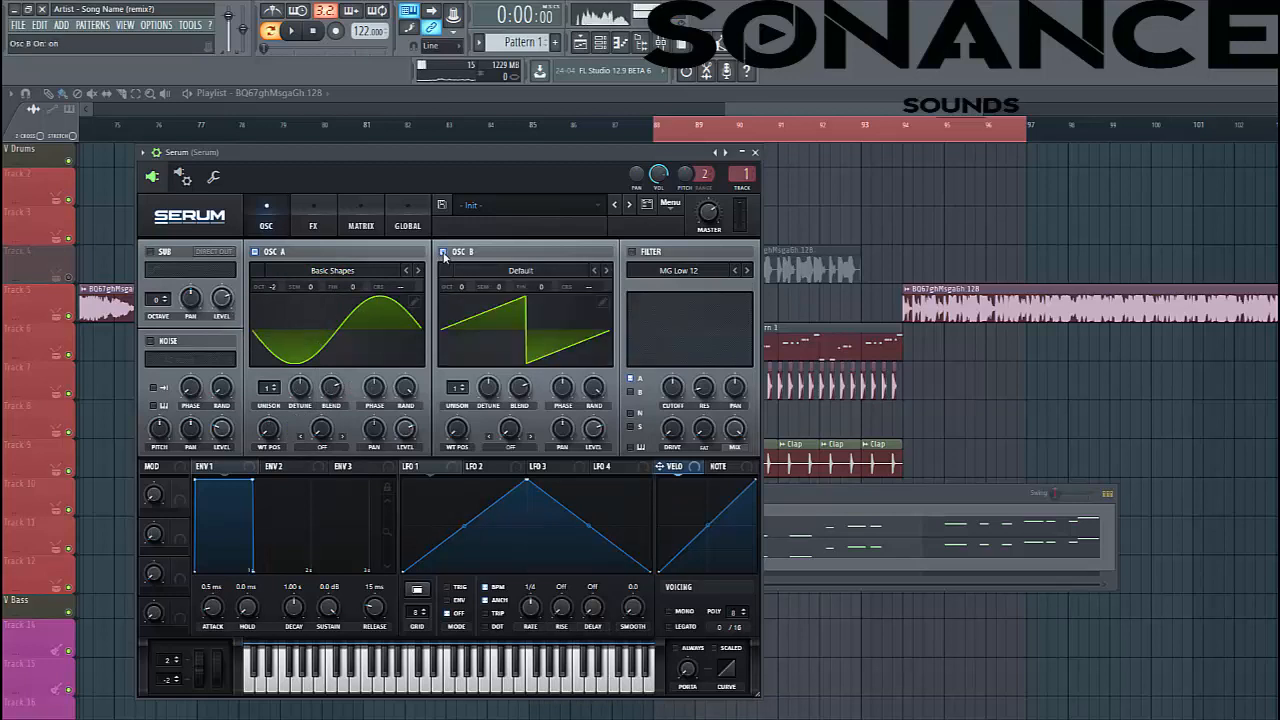
click(291, 31)
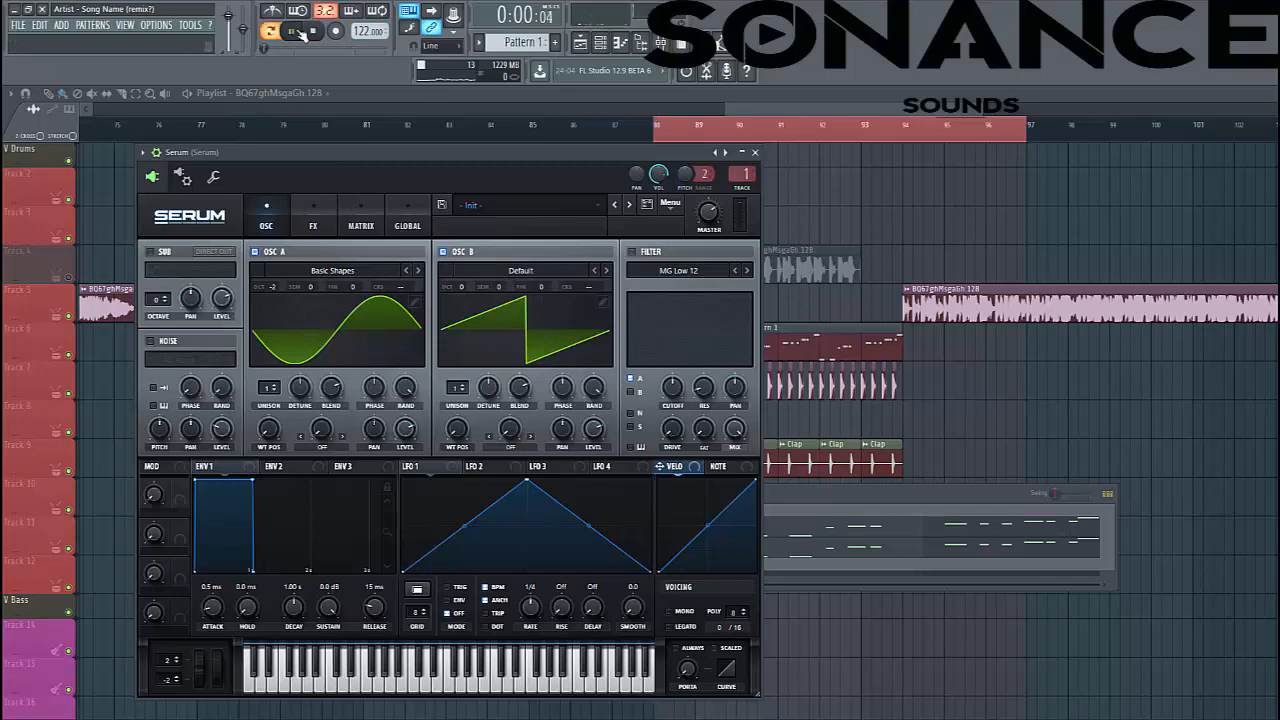
click(438, 270)
mouse_move(600, 287)
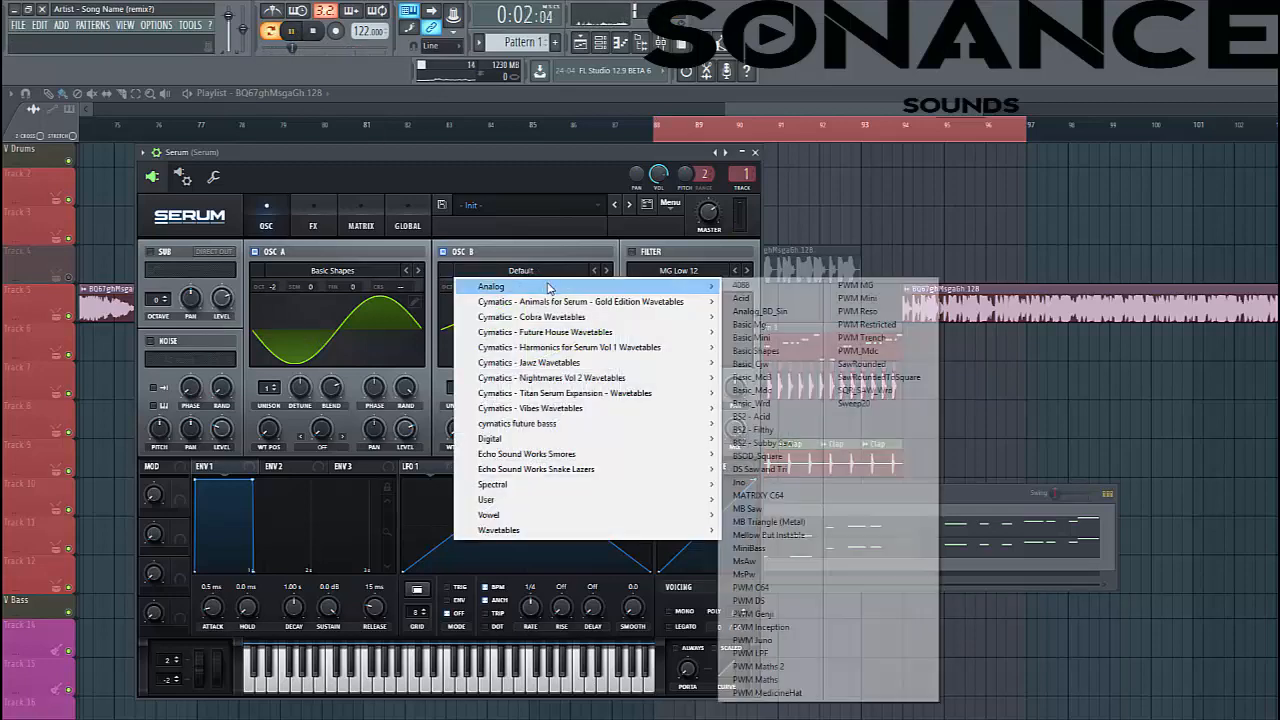
click(756, 351)
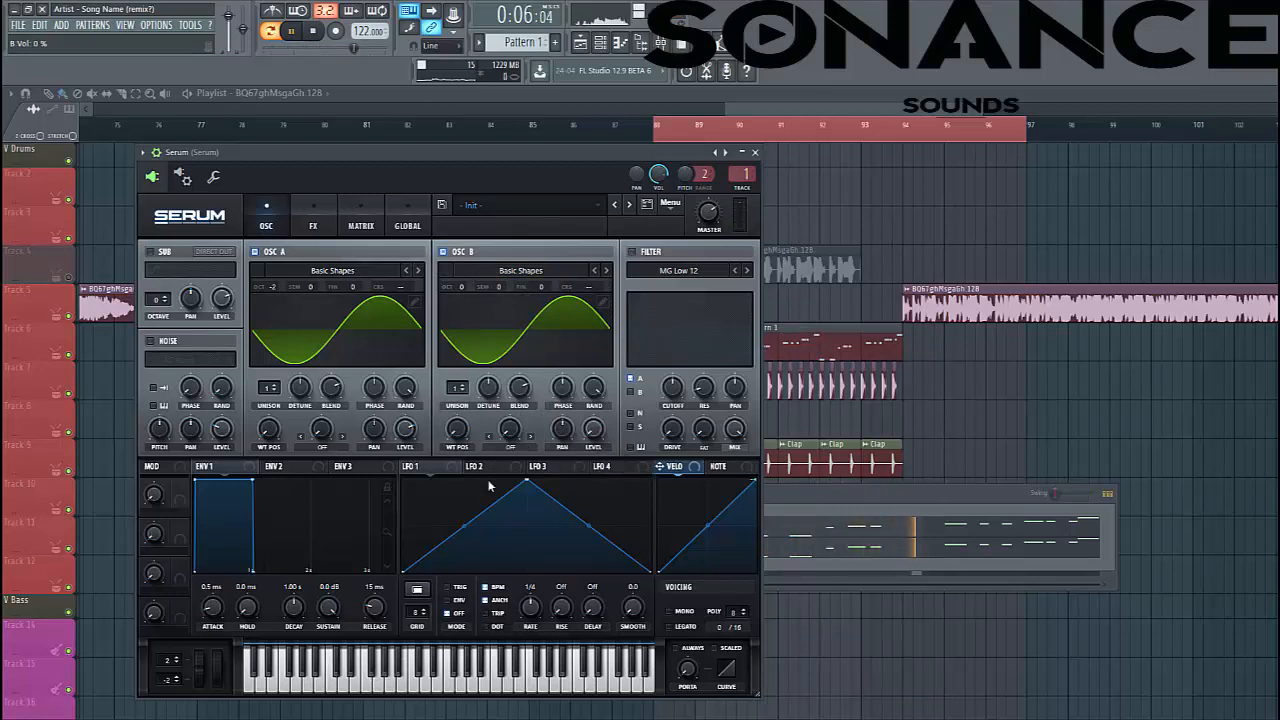
drag(462, 288, 465, 302)
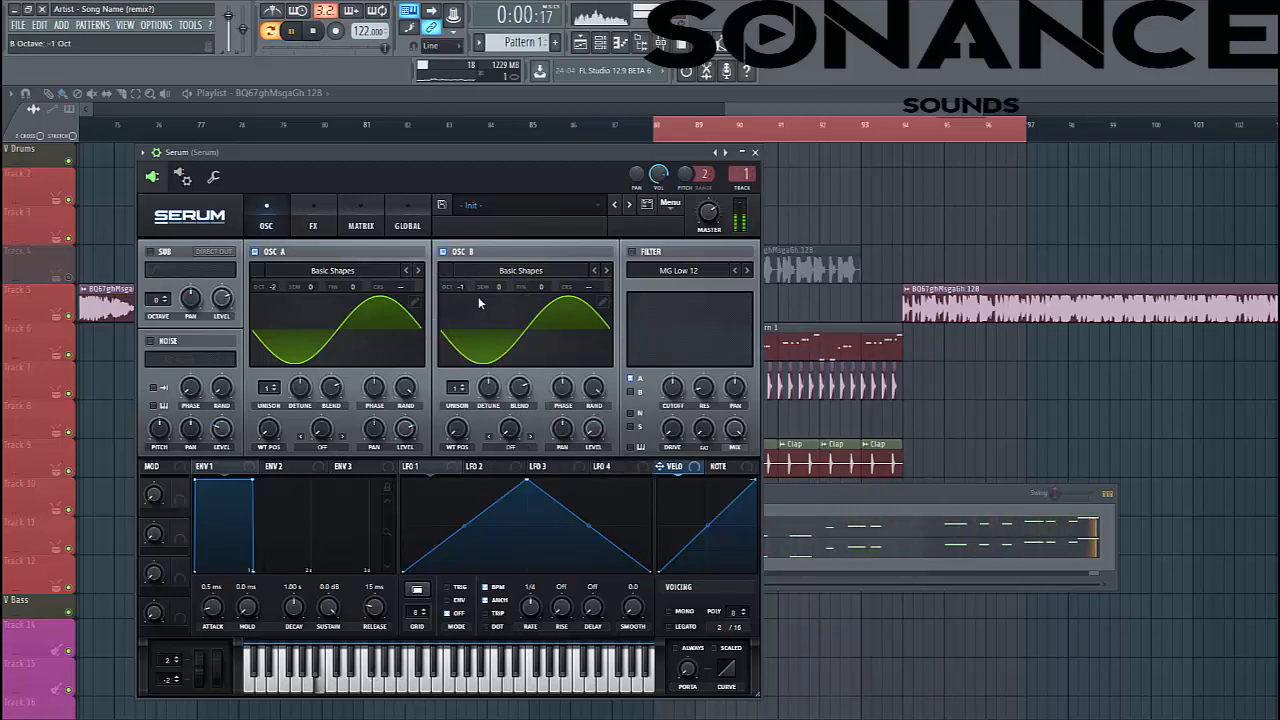
Set oscillator A's warp mode to FM (from B) and raise the warp amount to 74 %.
click(325, 447)
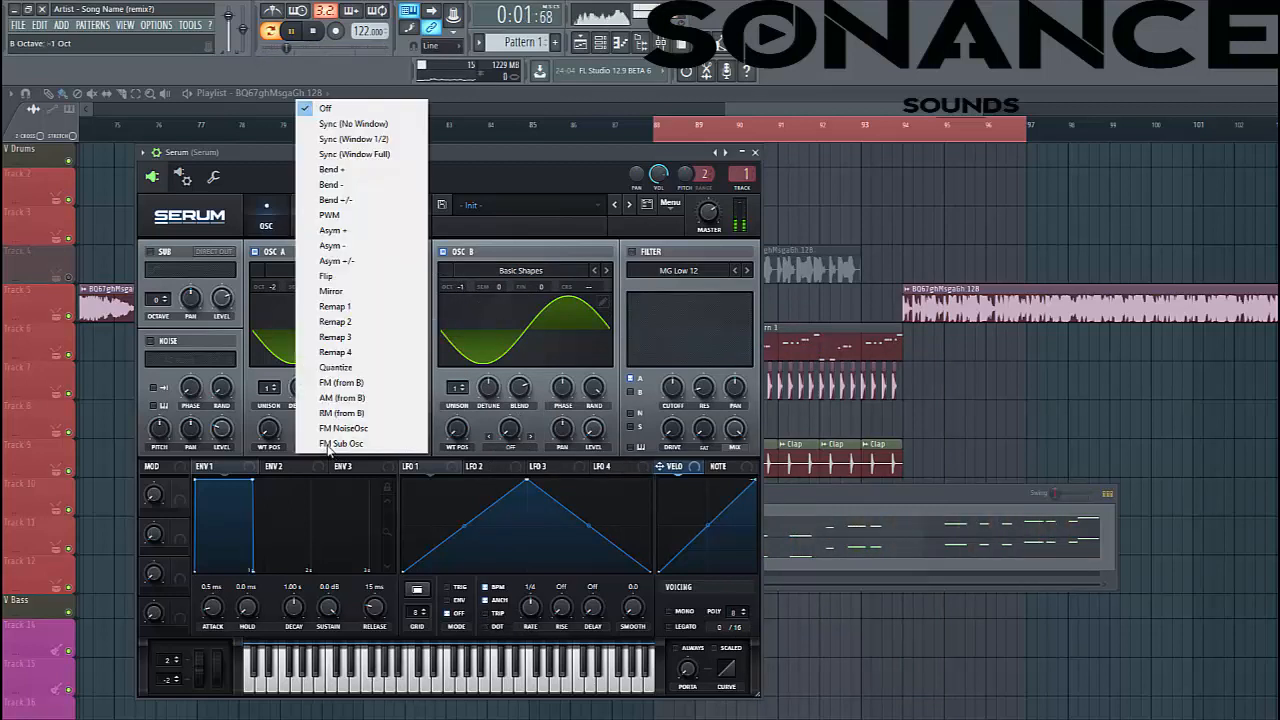
click(329, 381)
drag(328, 435, 361, 363)
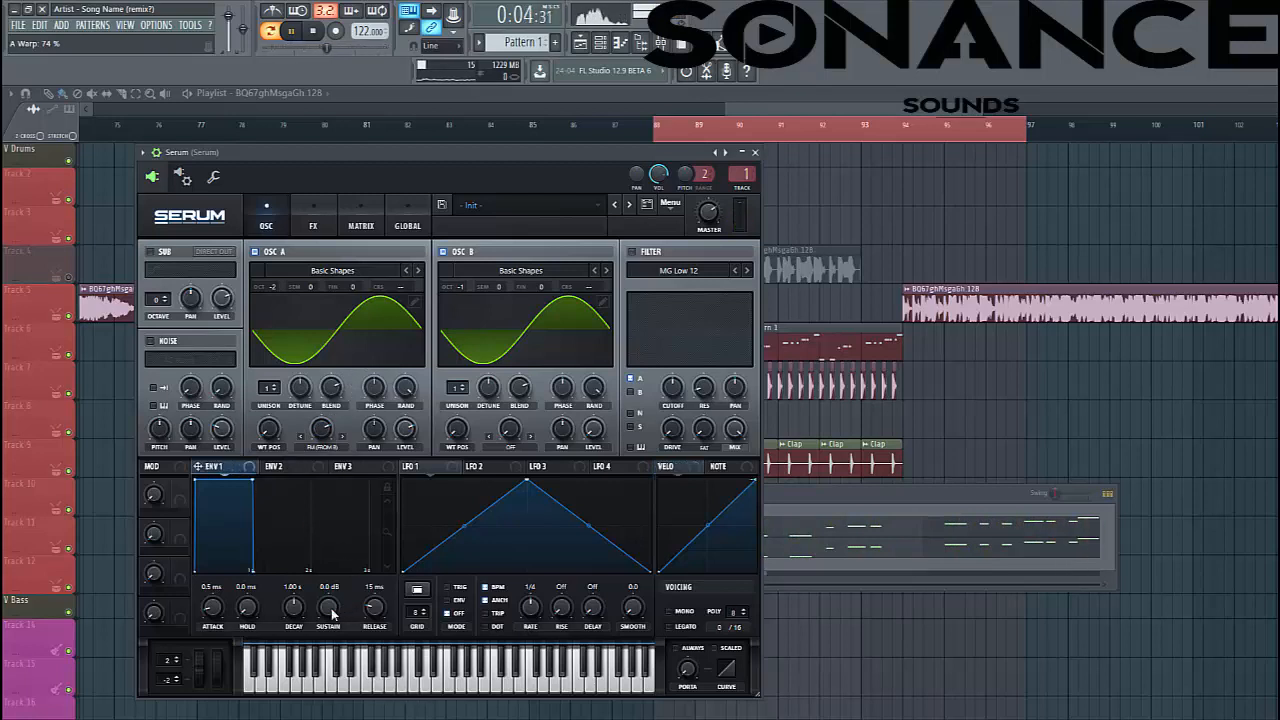
Set Env 1's sustain to -18.7 dB and its release to 135 ms.
scroll(331, 608, down, 10)
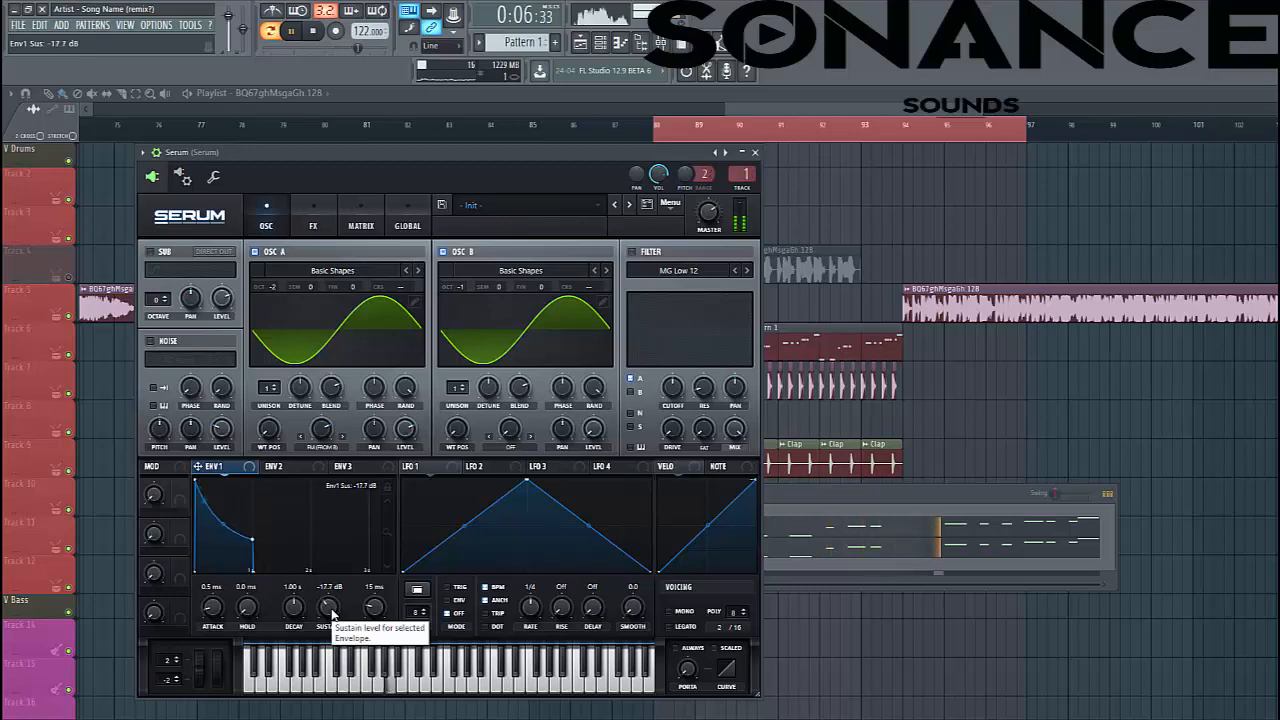
scroll(331, 608, down, 1)
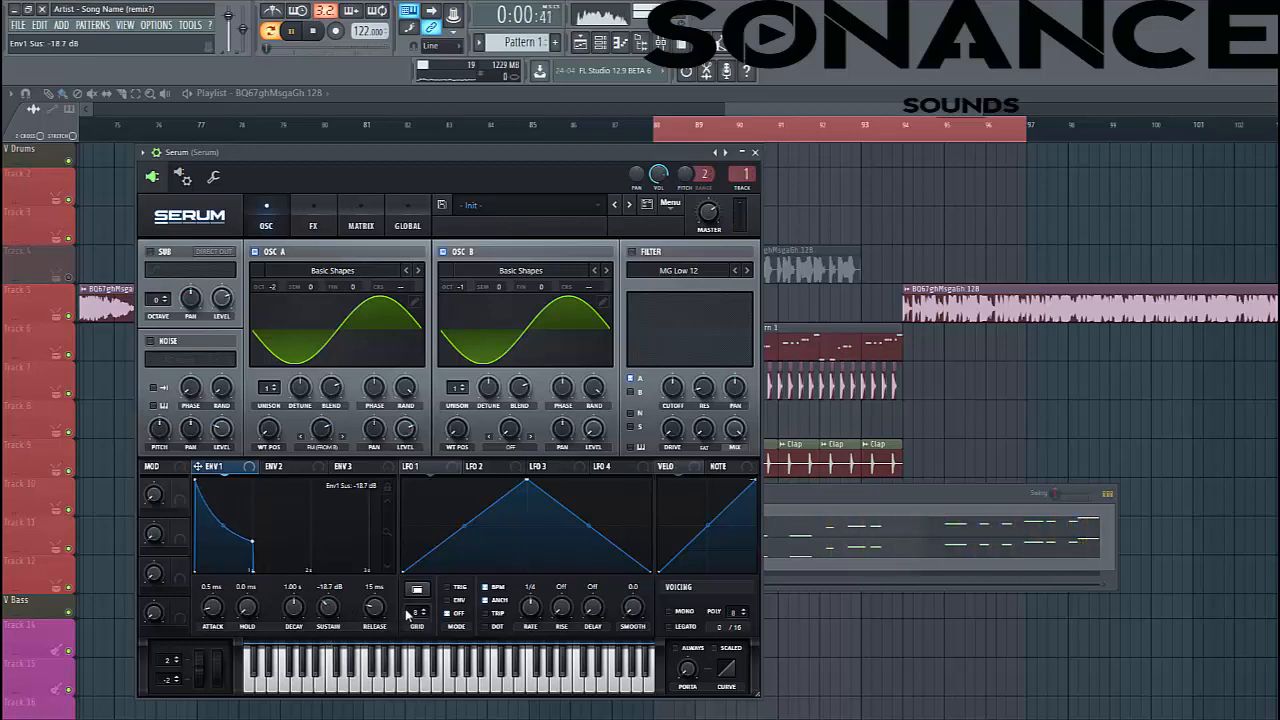
scroll(375, 608, up, 5)
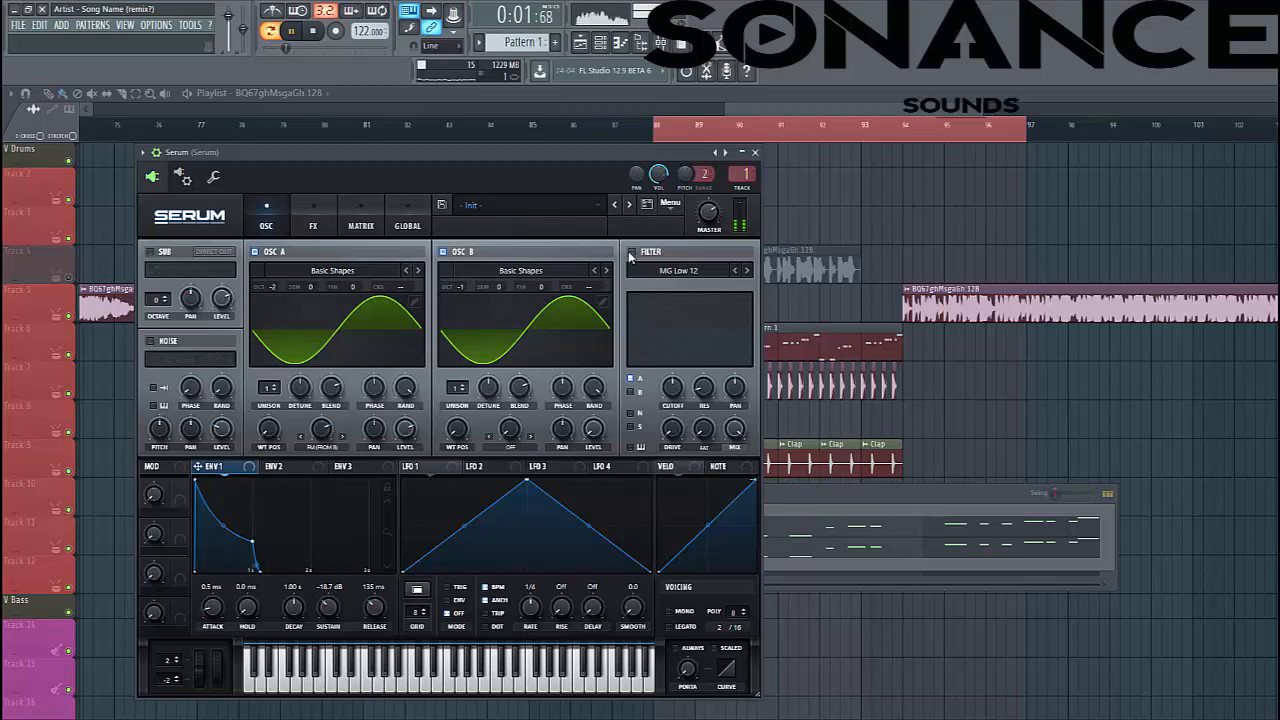
Enable the filter as MG Low 24, route oscillator B through it along with A, and lower the cutoff.
click(630, 253)
click(747, 272)
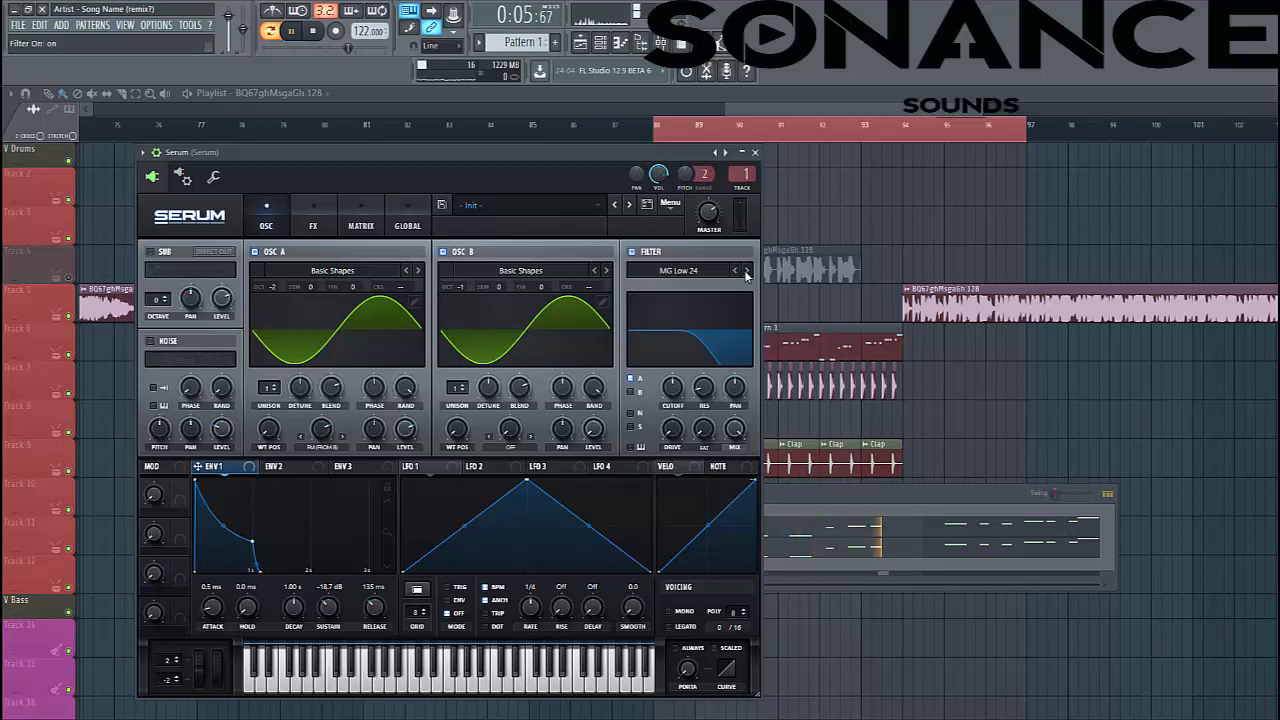
drag(713, 362, 640, 386)
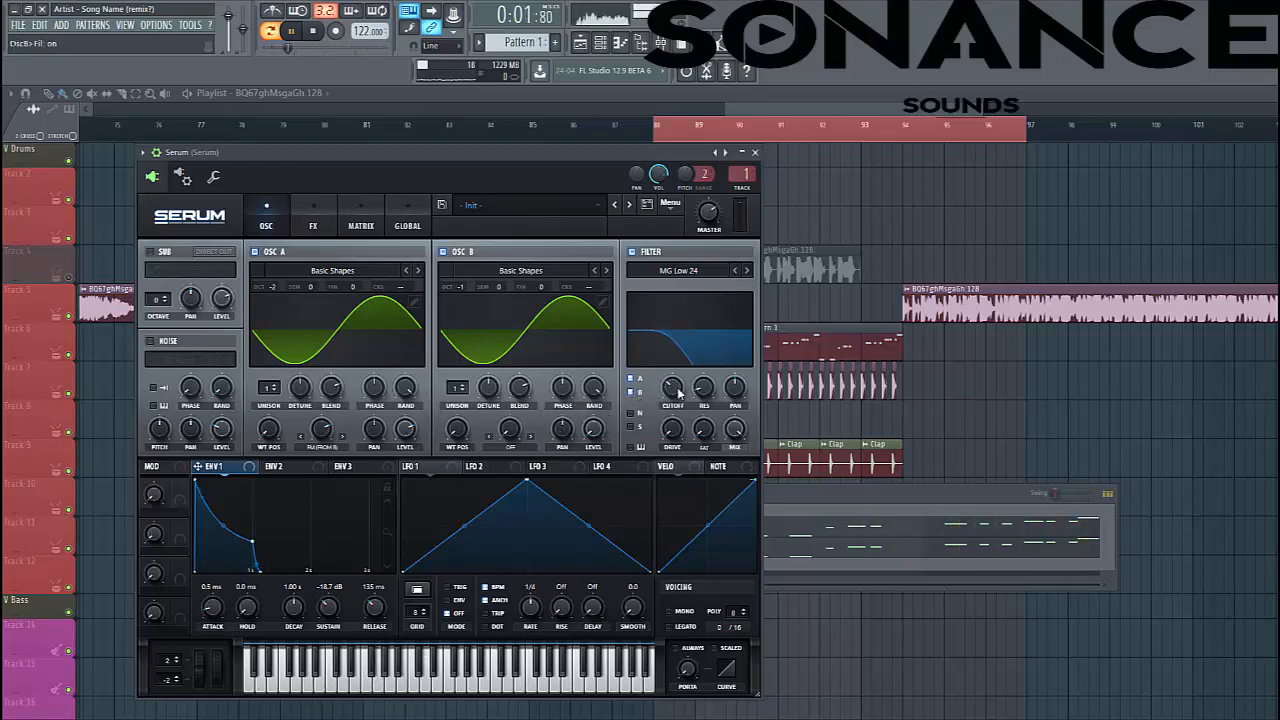
Shape Env 2 with 48 % sustain, 328 ms decay and 135 ms release.
click(314, 468)
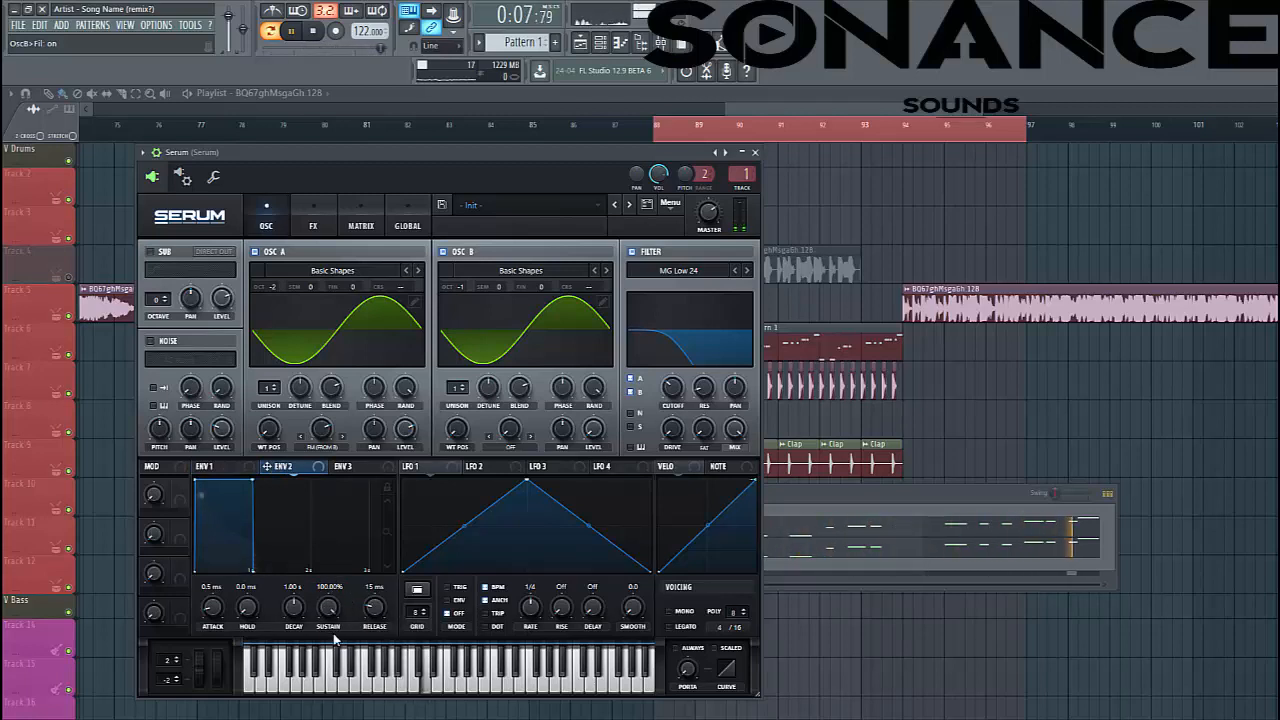
drag(329, 603, 329, 613)
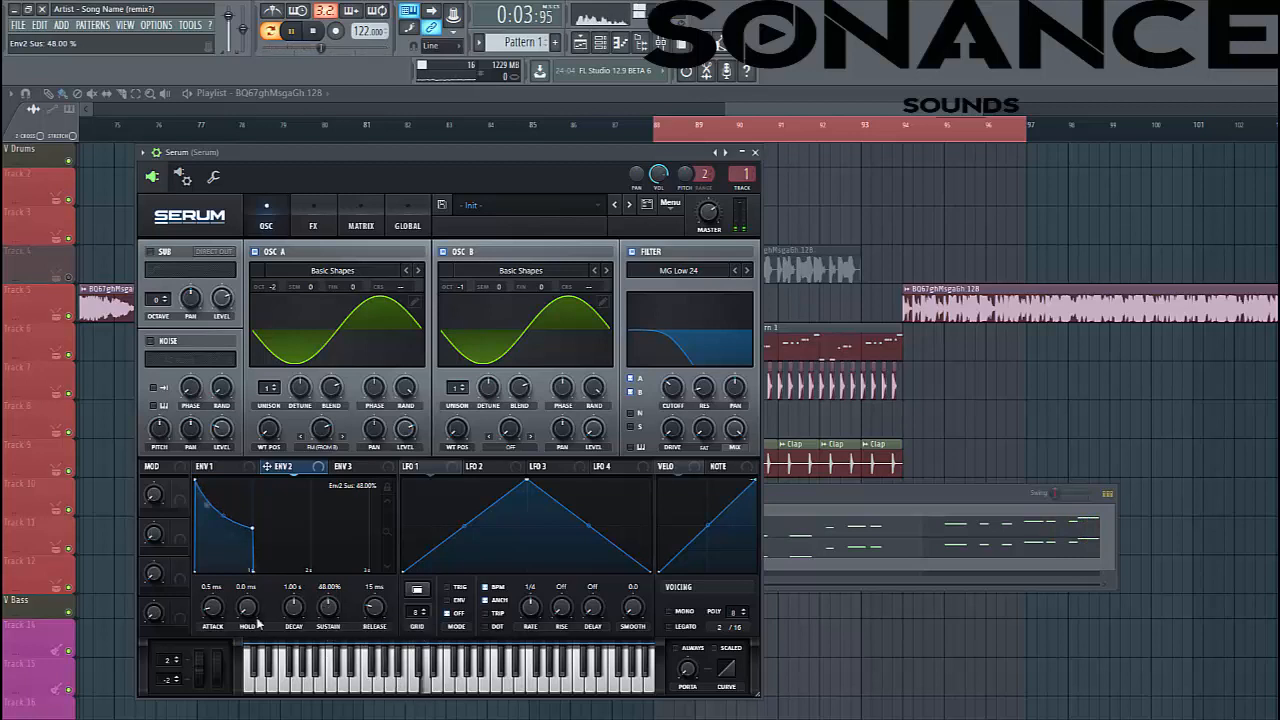
drag(293, 607, 292, 626)
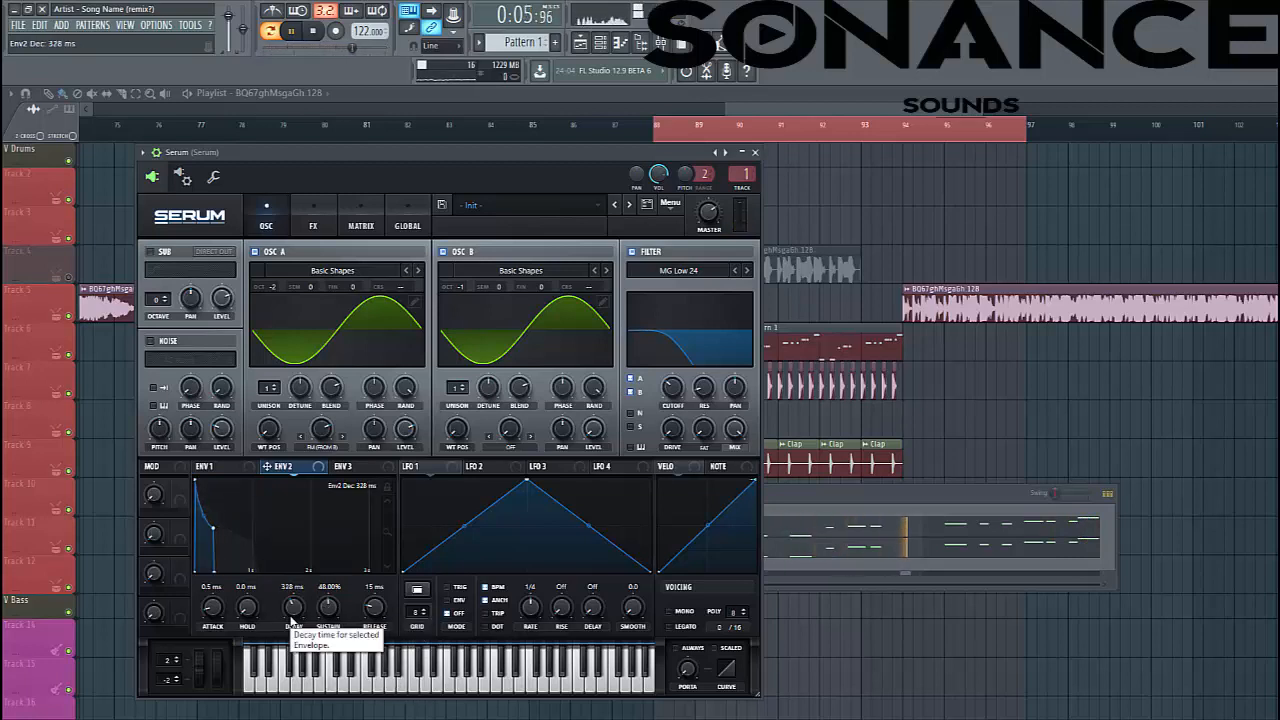
drag(382, 611, 382, 606)
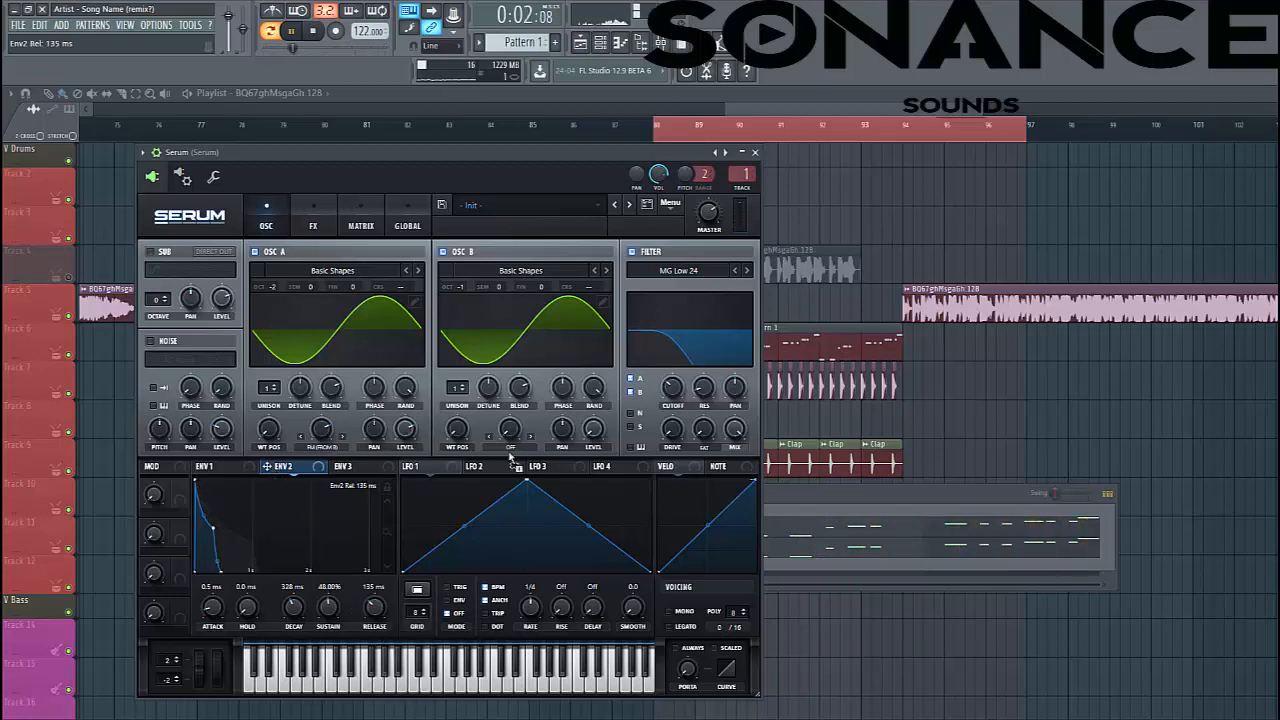
Modulate the filter cutoff with Env 2 at an amount of 45 and raise the filter drive to 32 %.
drag(681, 400, 673, 390)
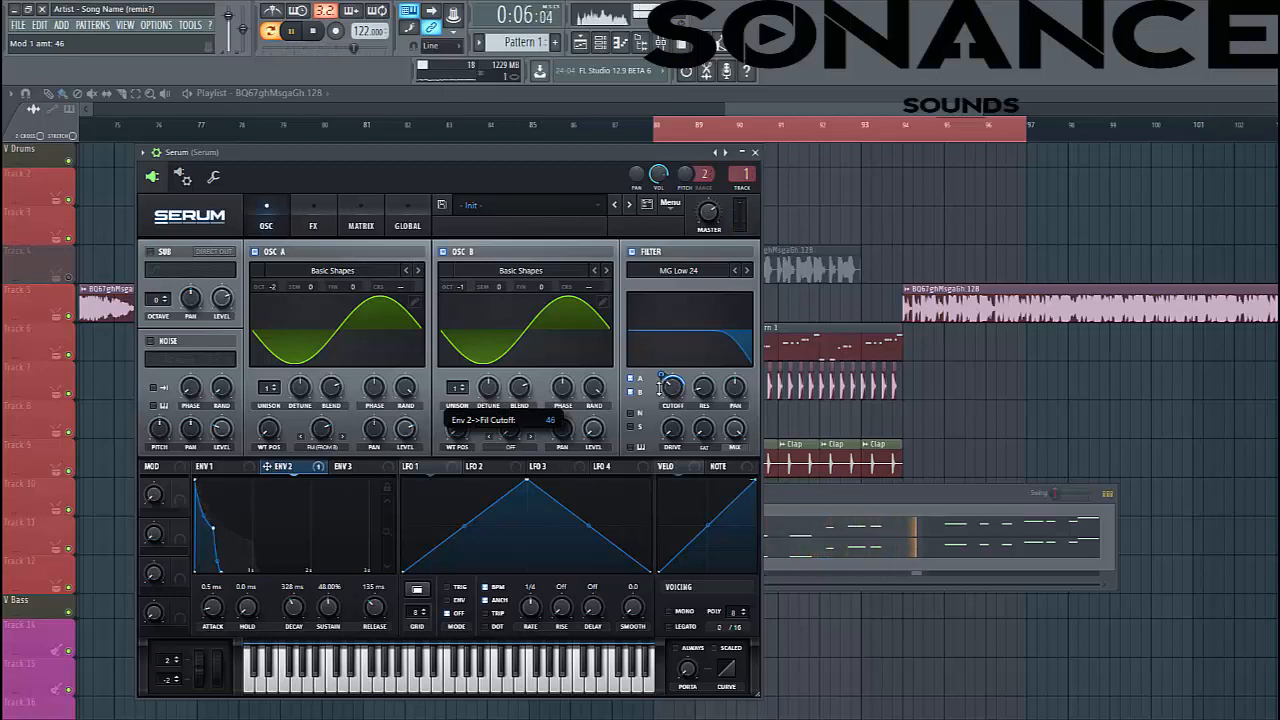
drag(660, 389, 660, 390)
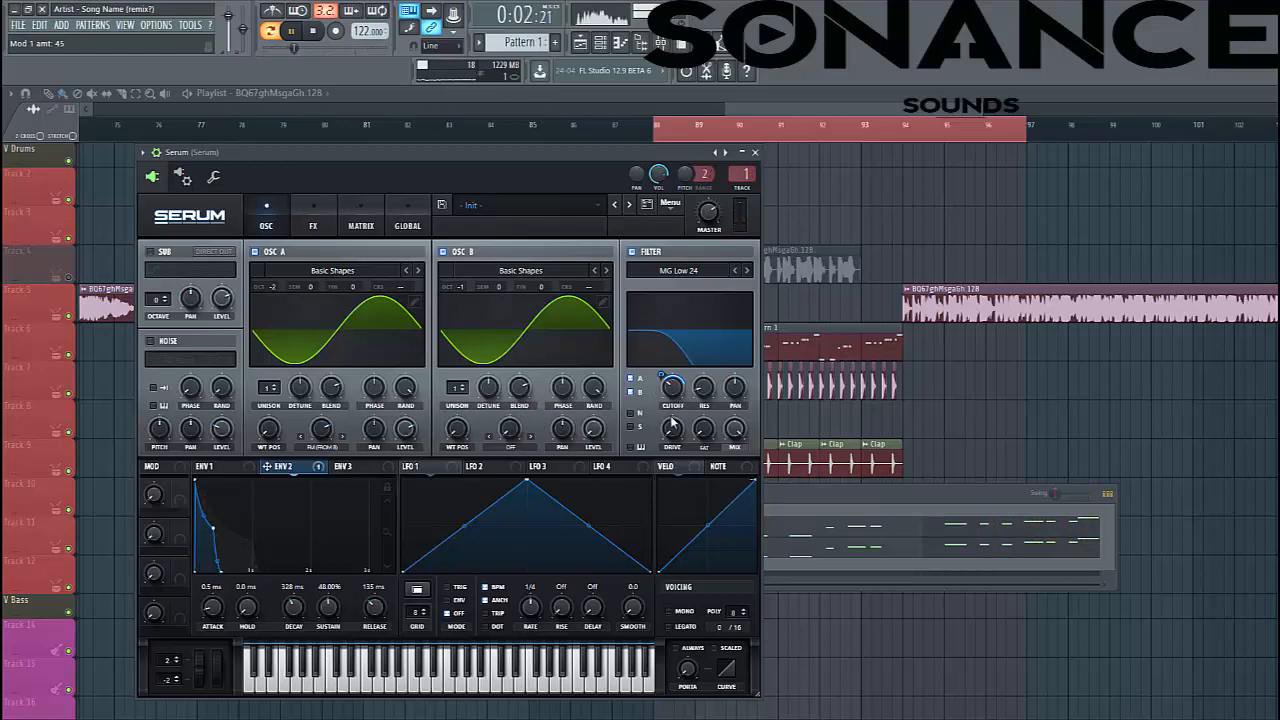
scroll(672, 434, up, 3)
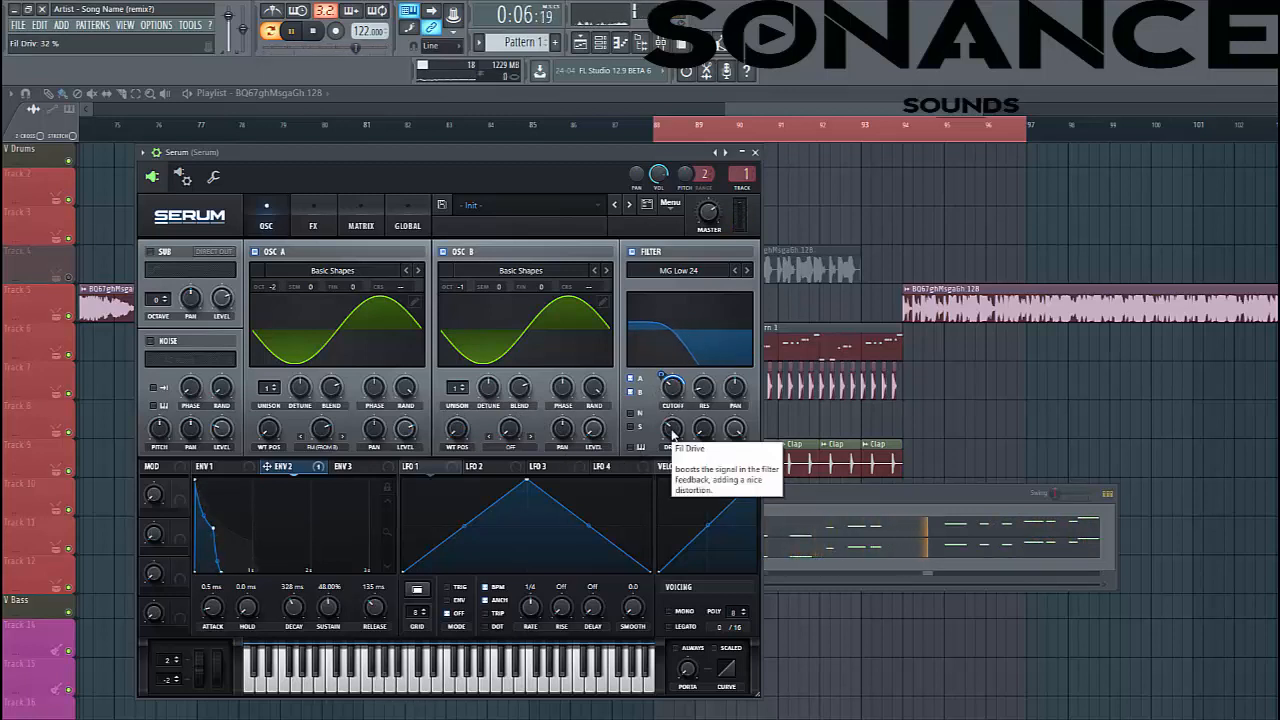
Enable Mono, Legato and Always portamento for the voicing, and stop playback.
click(674, 613)
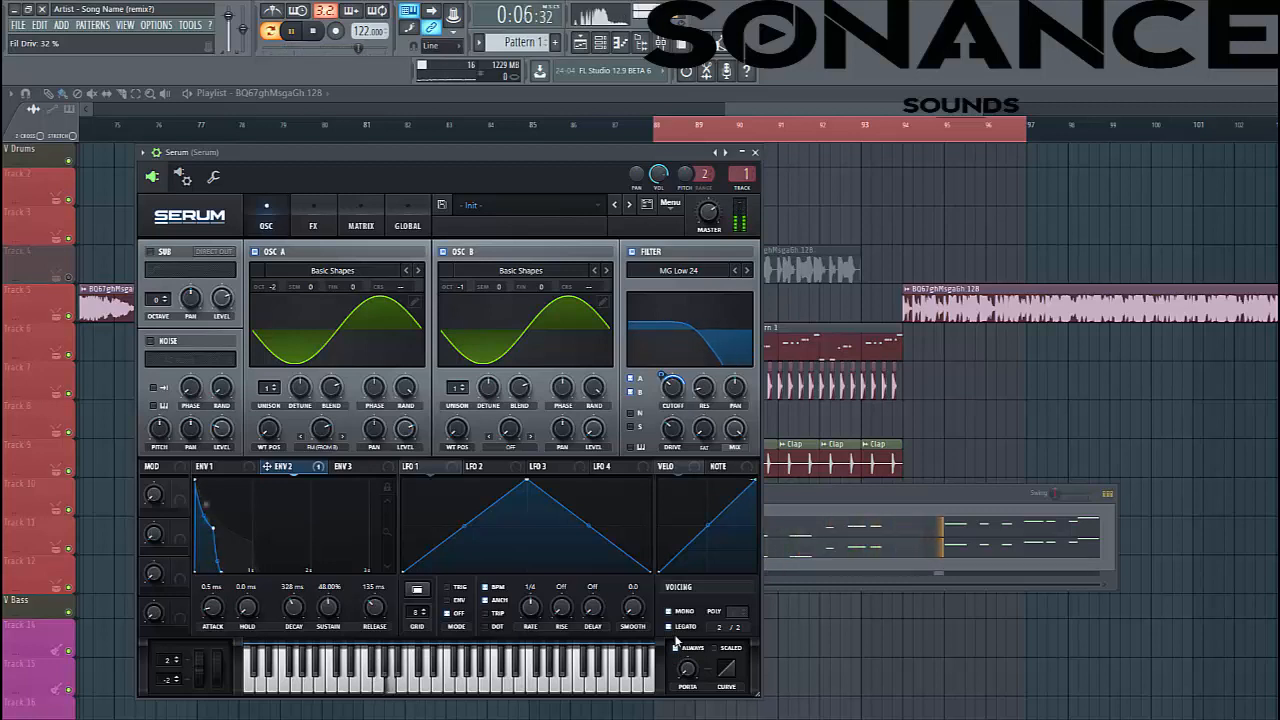
key(space)
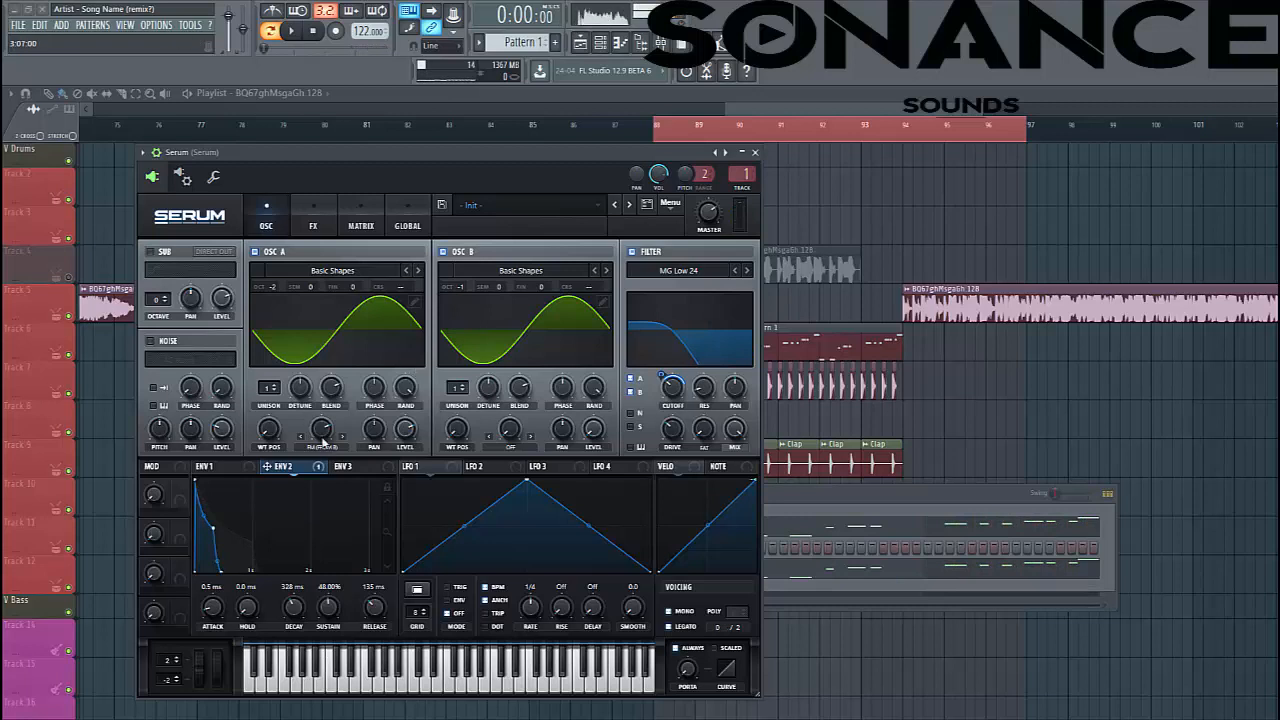
Set Env 3 to 0 % sustain and 20 ms decay, and assign it to oscillator A's coarse pitch.
click(350, 468)
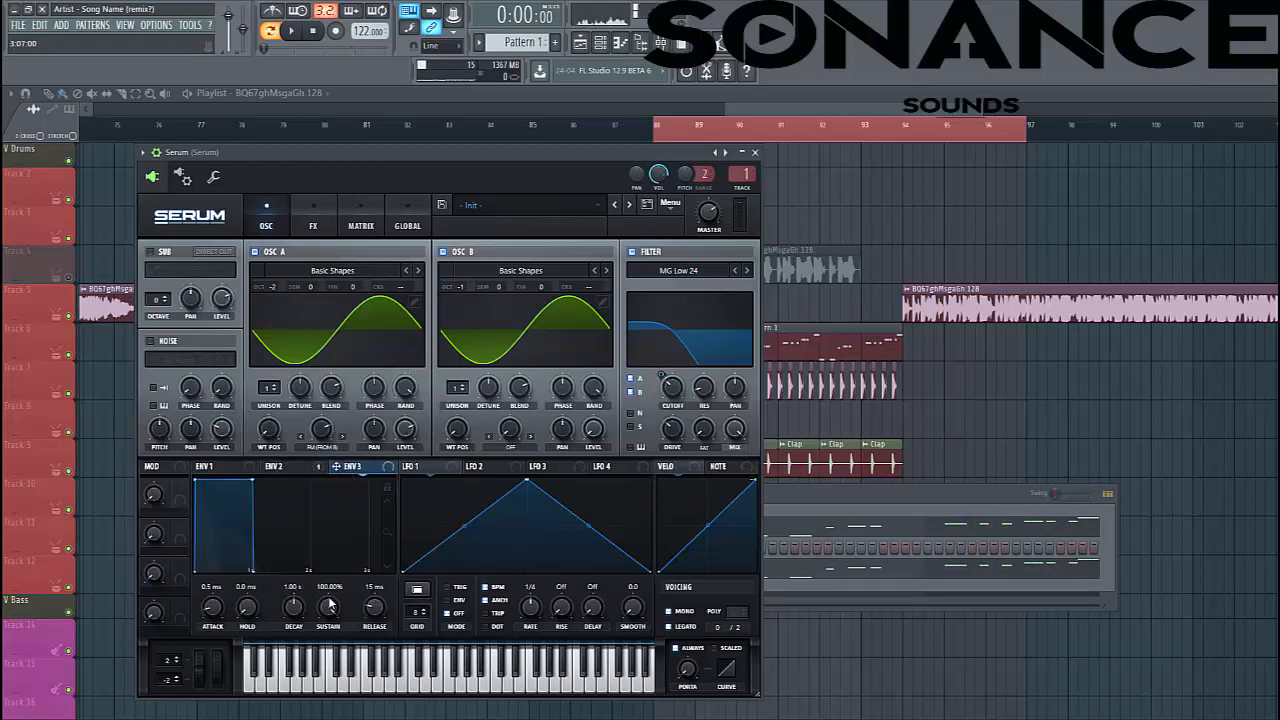
drag(329, 606, 287, 622)
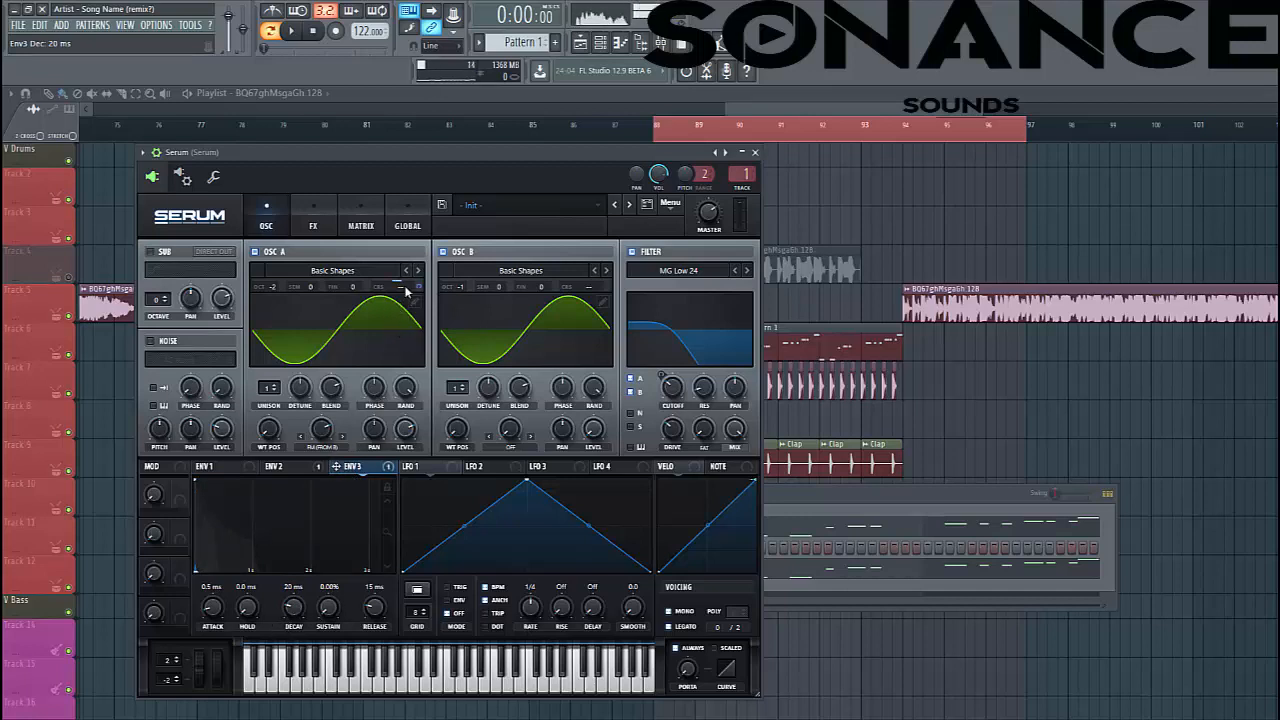
Reduce the Env 3 to A CoarsePit modulation amount to about 13 and shorten Env 3's decay to 16 ms during playback.
click(361, 225)
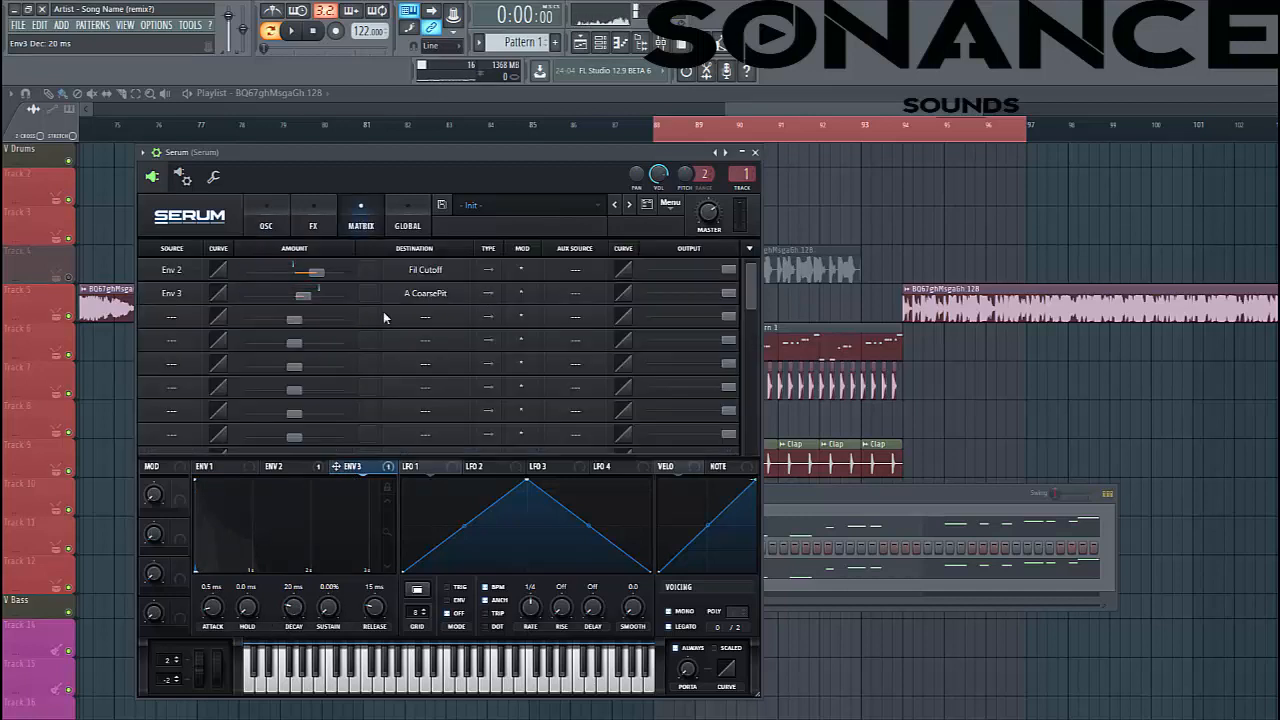
mouse_move(298, 300)
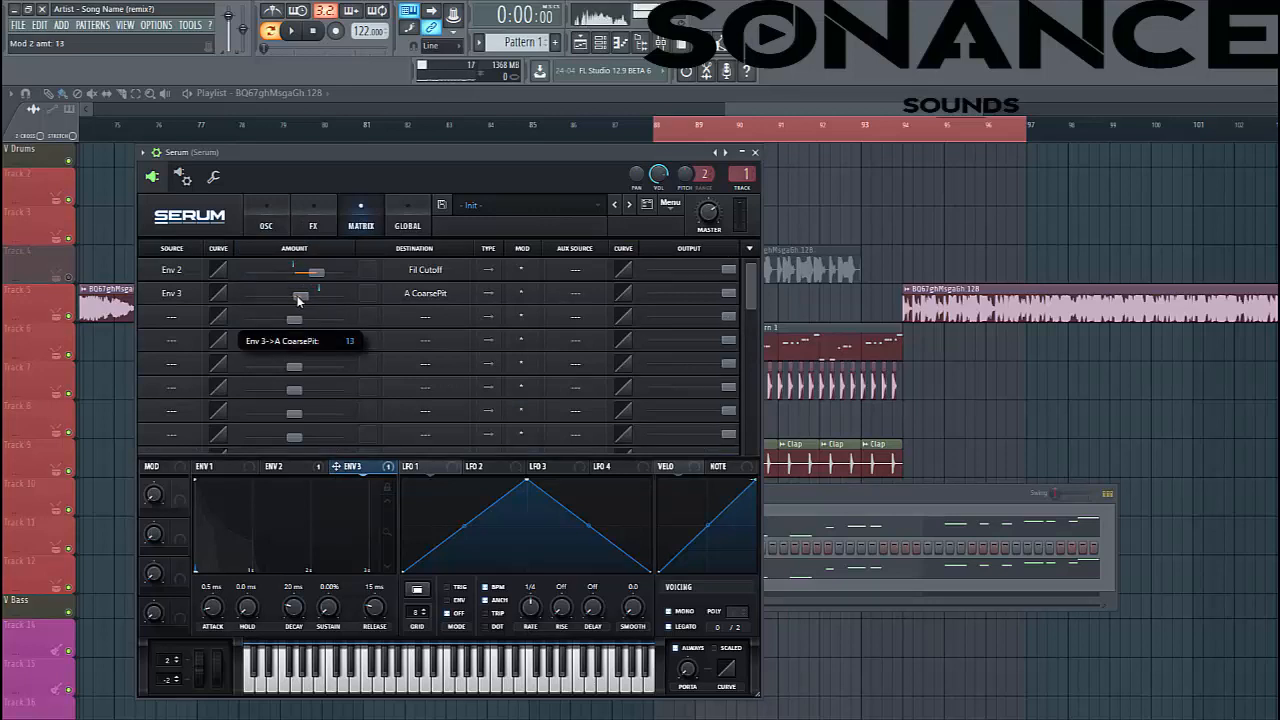
key(space)
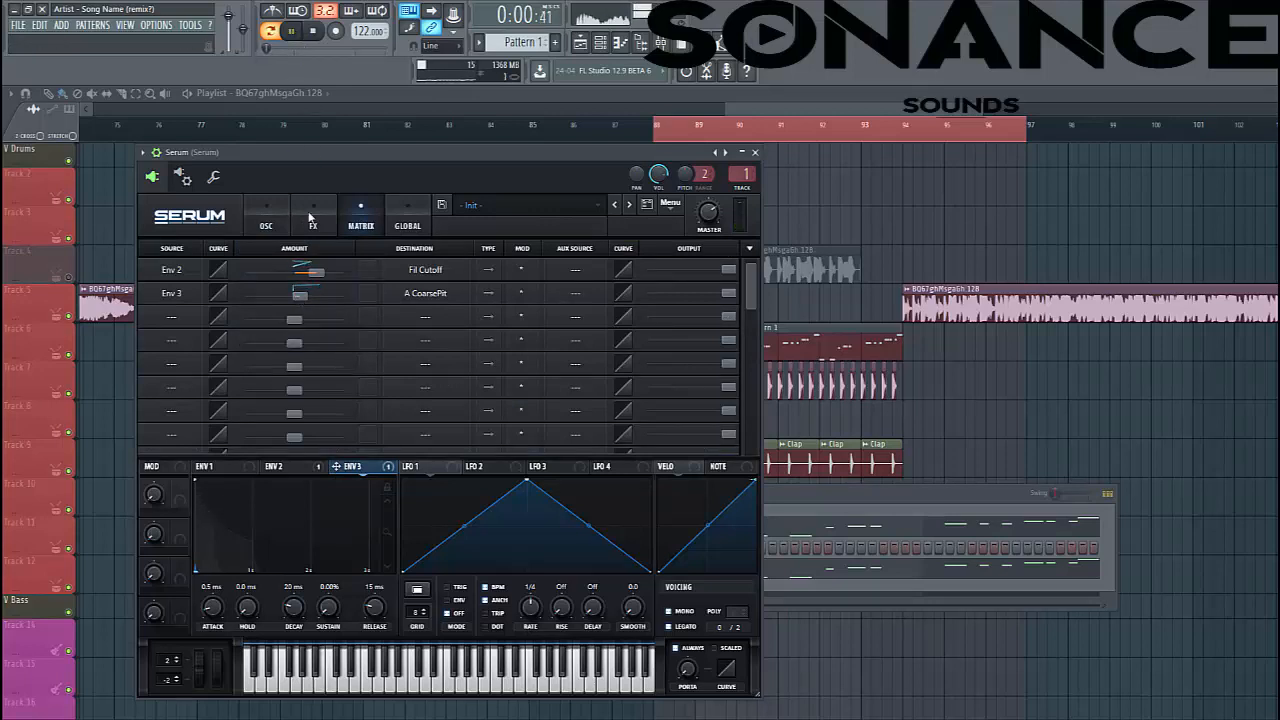
mouse_move(293, 614)
mouse_down()
mouse_move(298, 600)
mouse_move(289, 609)
mouse_up()
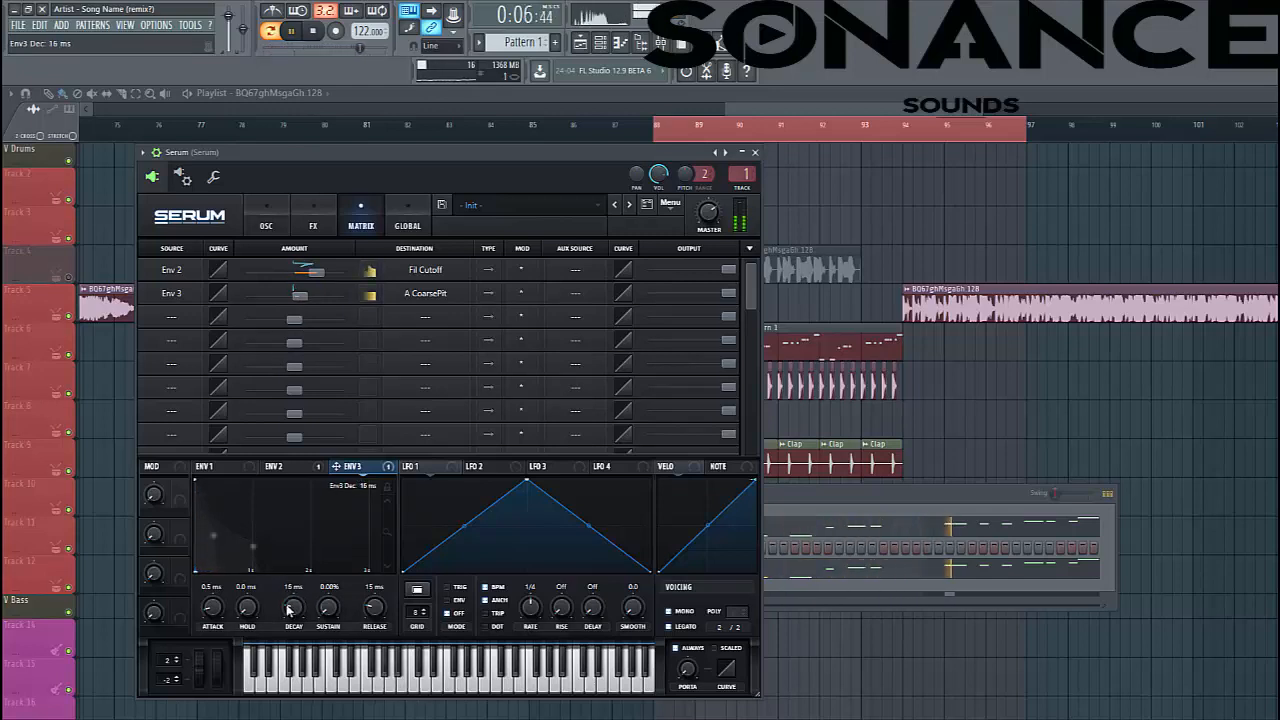
Enable Hyper/Dimension with the Hyper mix at 0 %, raise the Dimension mix, and set the Dimension size to 26 %.
click(318, 222)
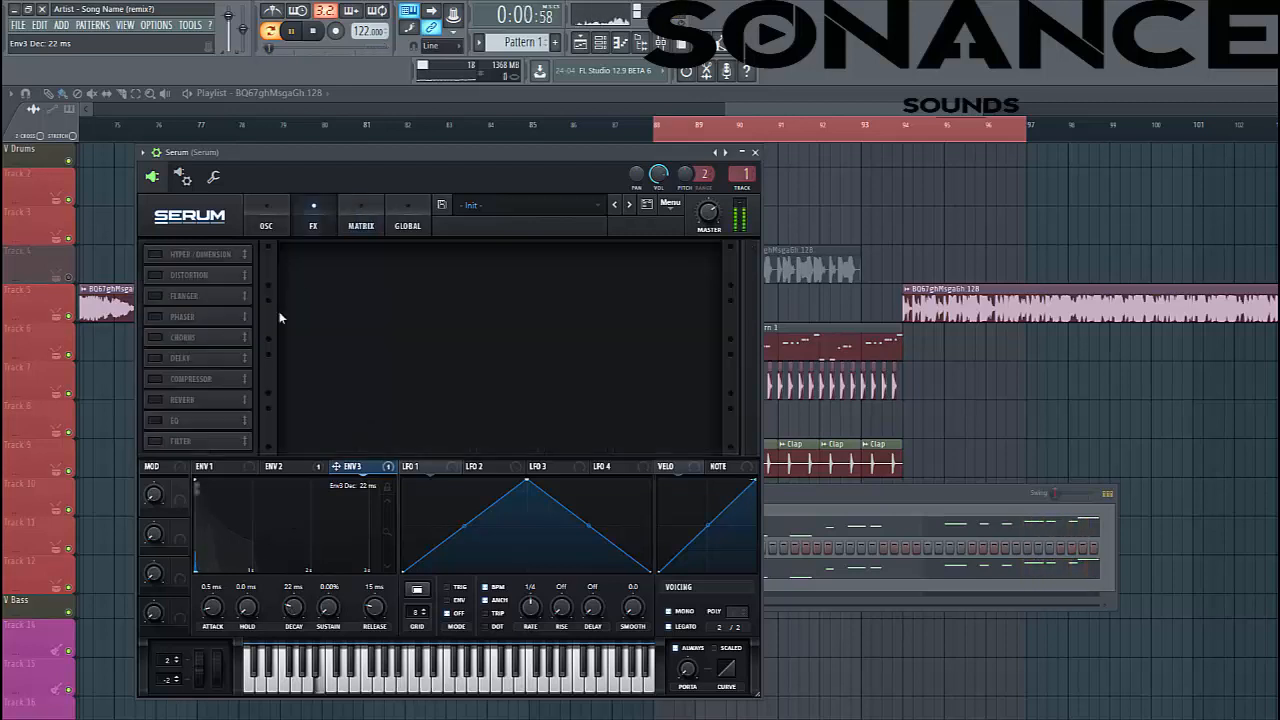
click(156, 255)
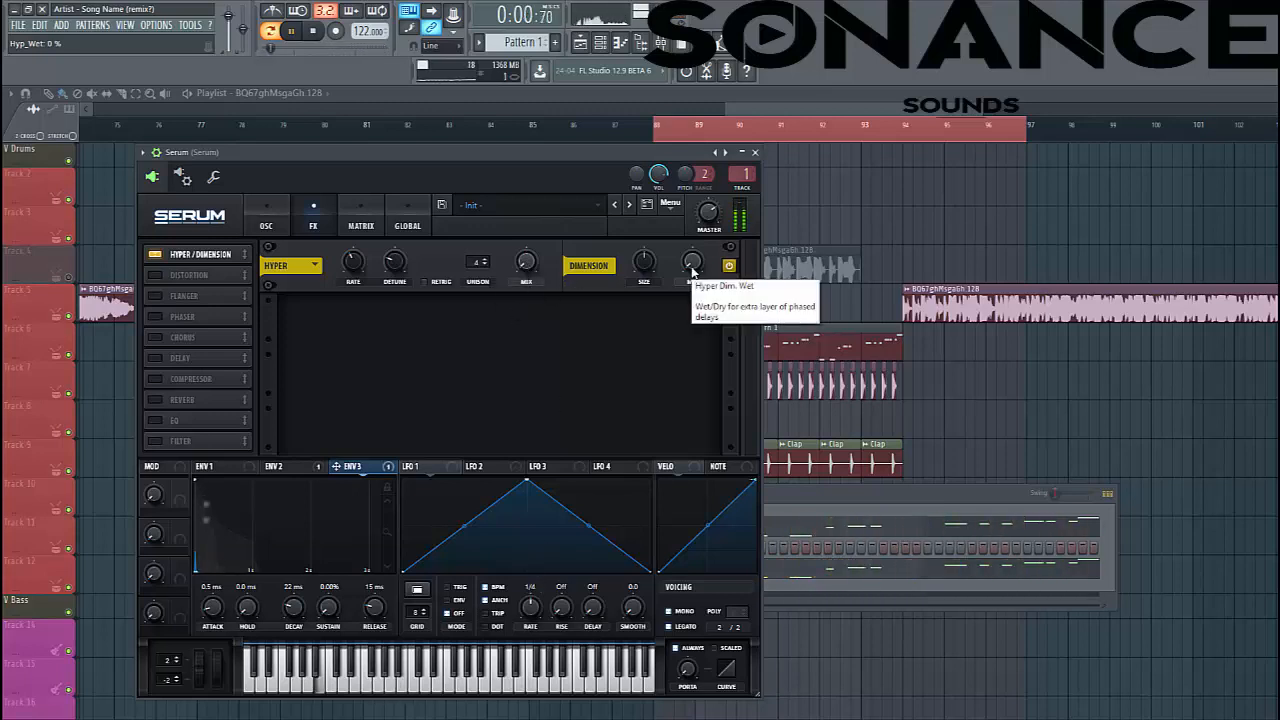
mouse_move(692, 271)
drag(692, 271, 664, 262)
scroll(651, 261, down, 5)
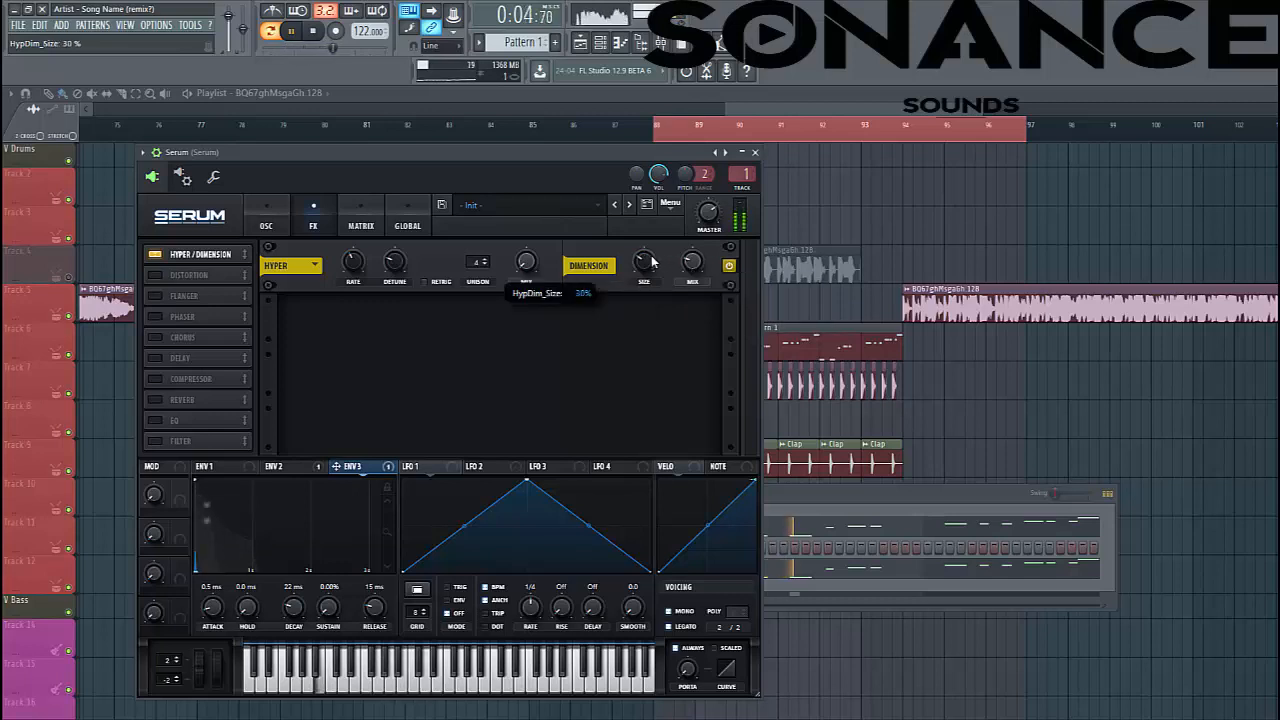
scroll(652, 261, down, 5)
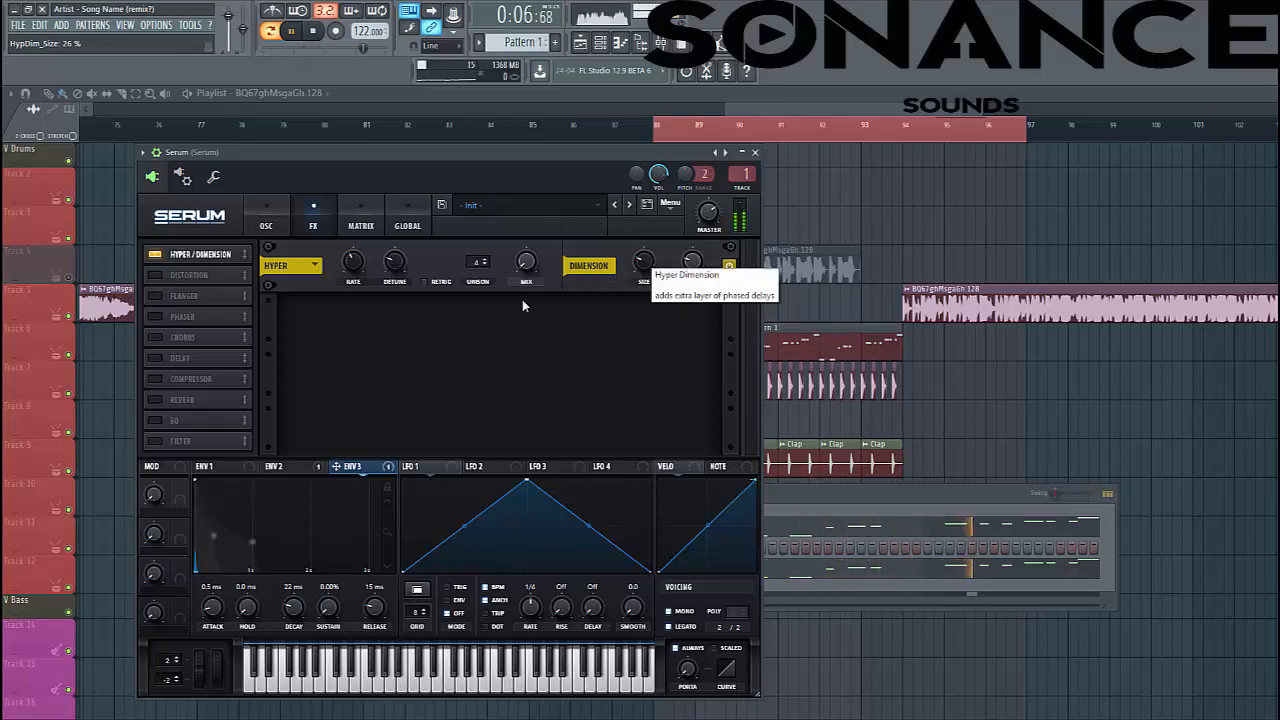
Enable HardClip distortion with the drive at 11 % and assign Env 2 to the distortion drive.
click(156, 275)
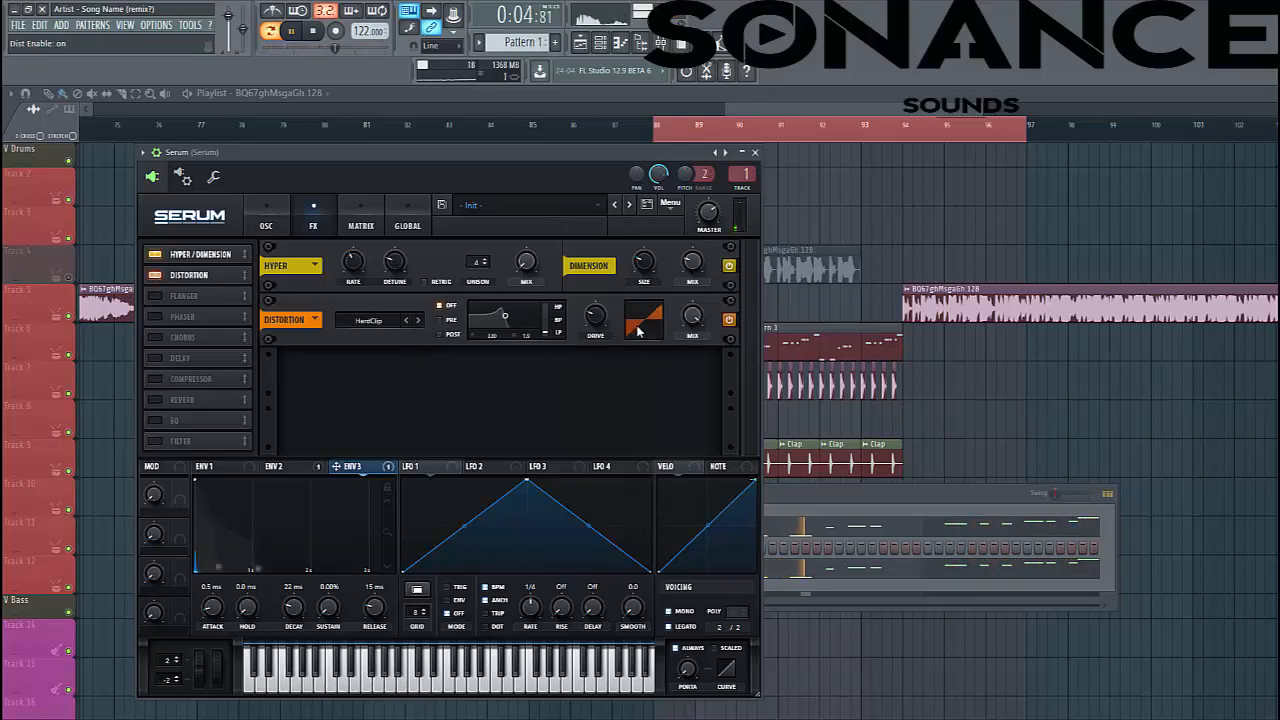
drag(595, 316, 597, 344)
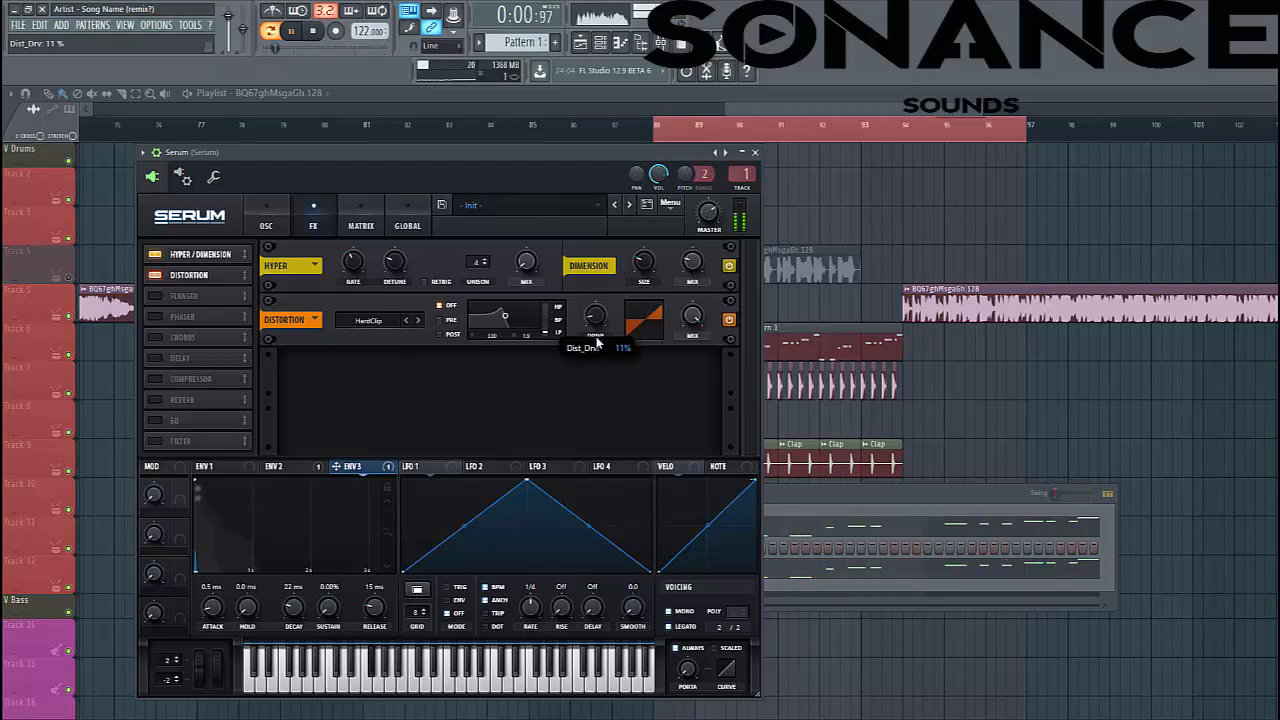
click(276, 468)
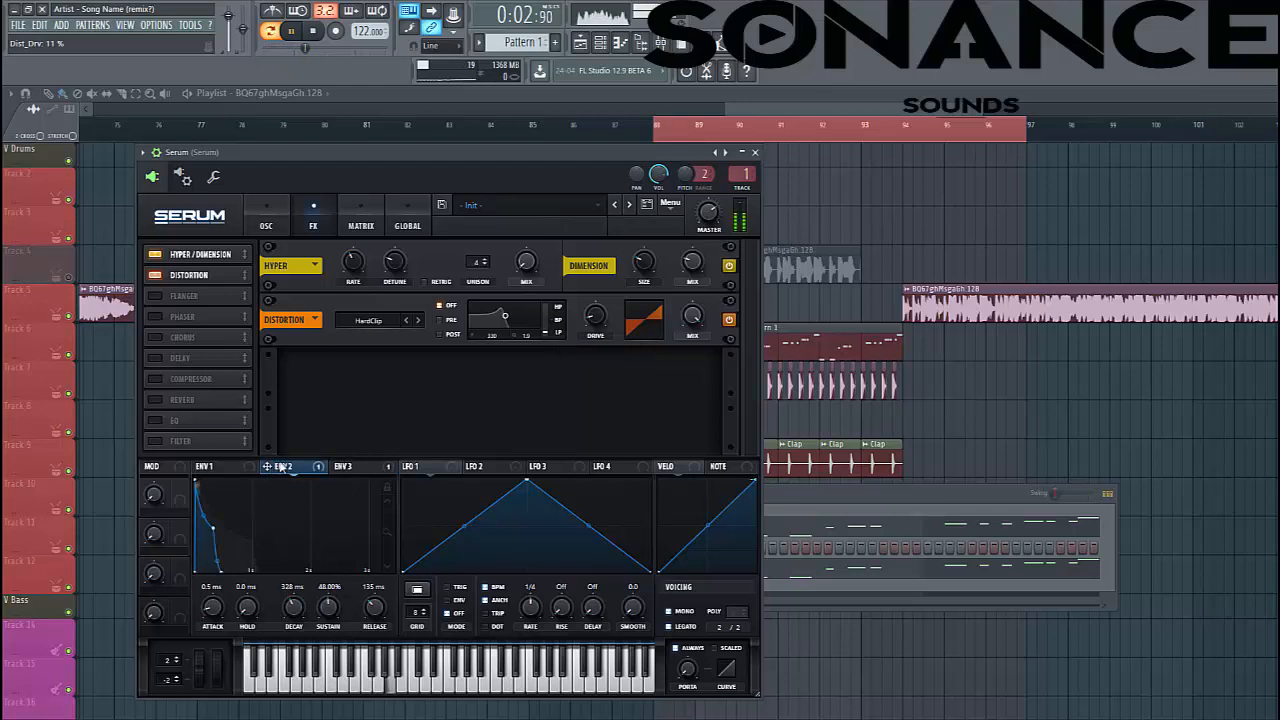
drag(592, 323, 575, 330)
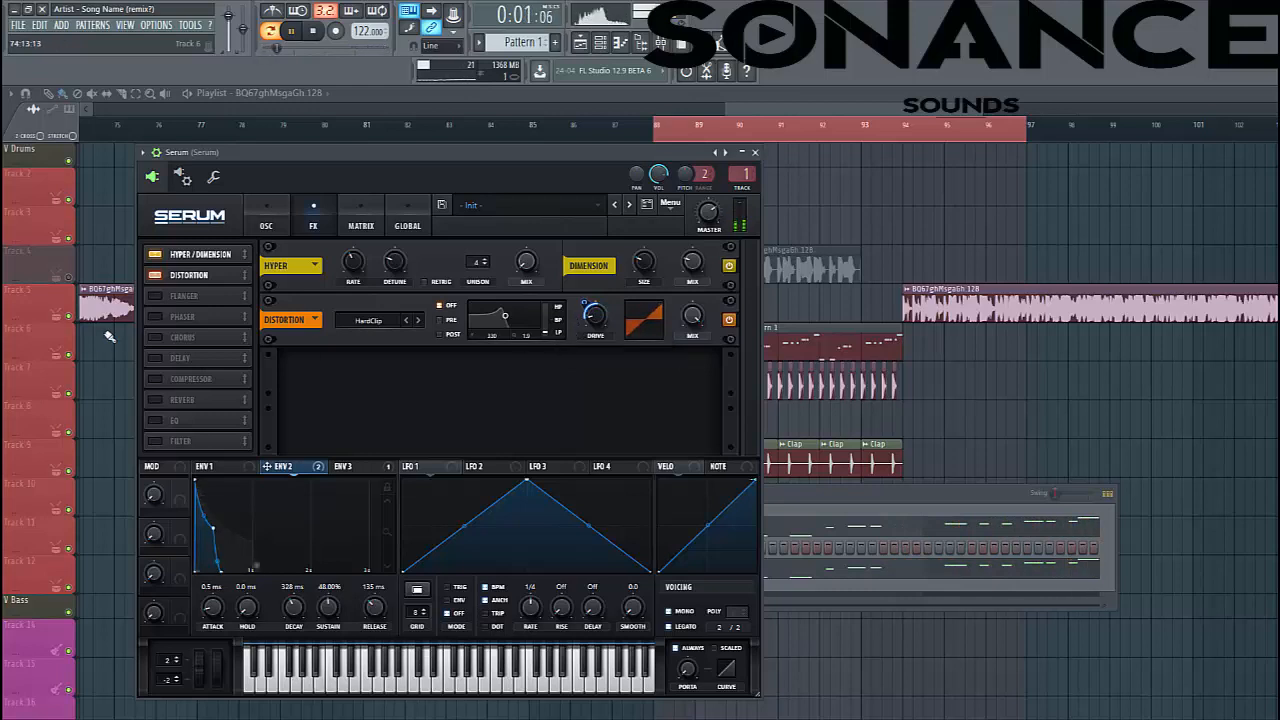
Enable the Chorus at 30 % mix and a multiband Compressor with raised makeup gain.
click(155, 337)
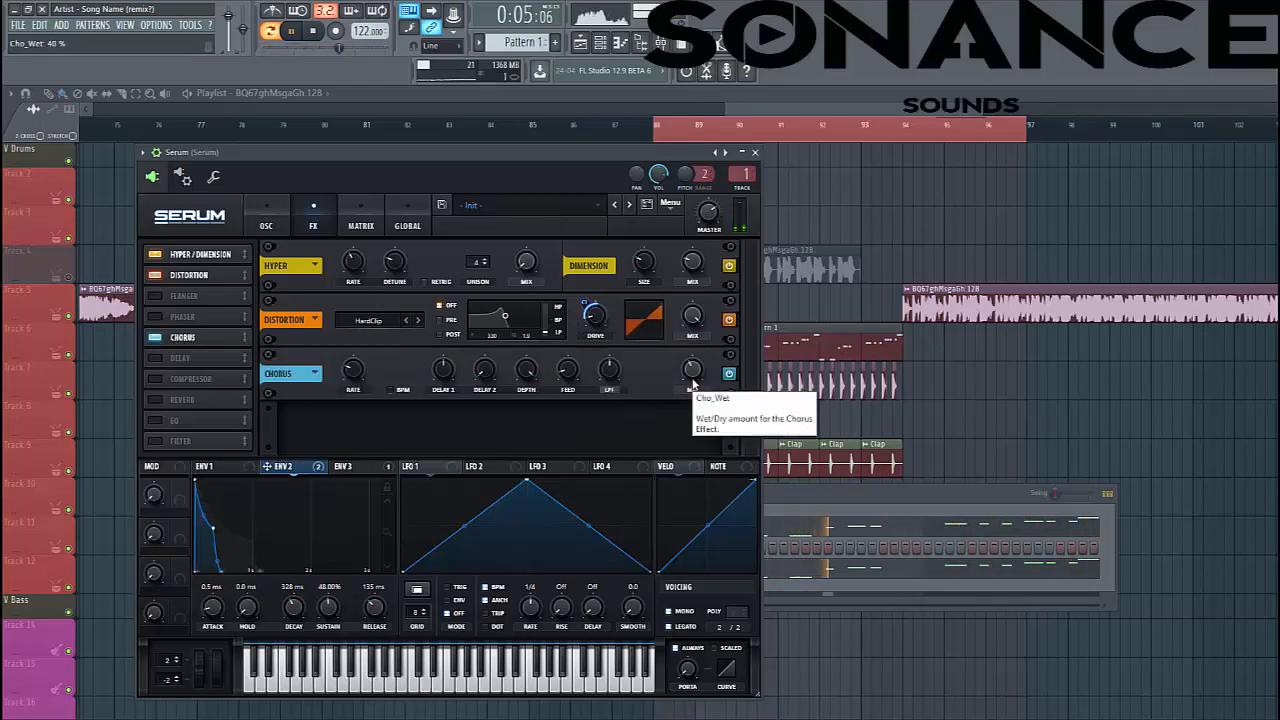
scroll(692, 370, down, 5)
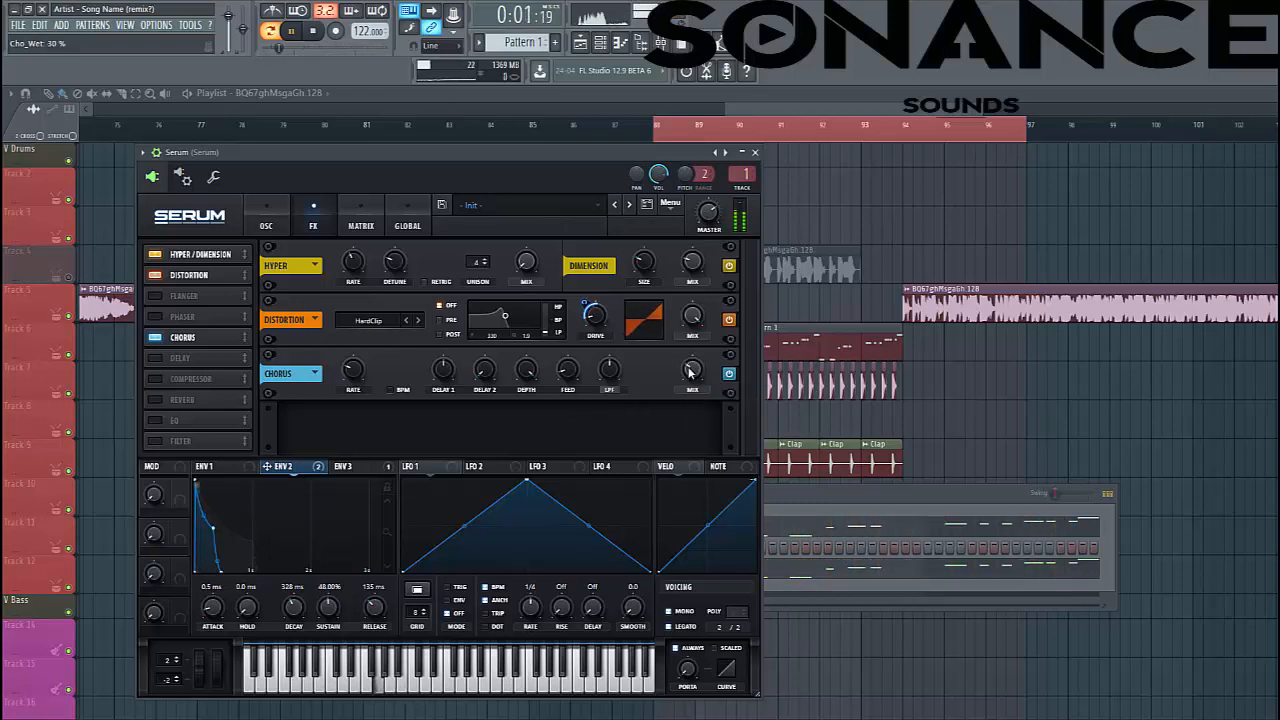
click(155, 379)
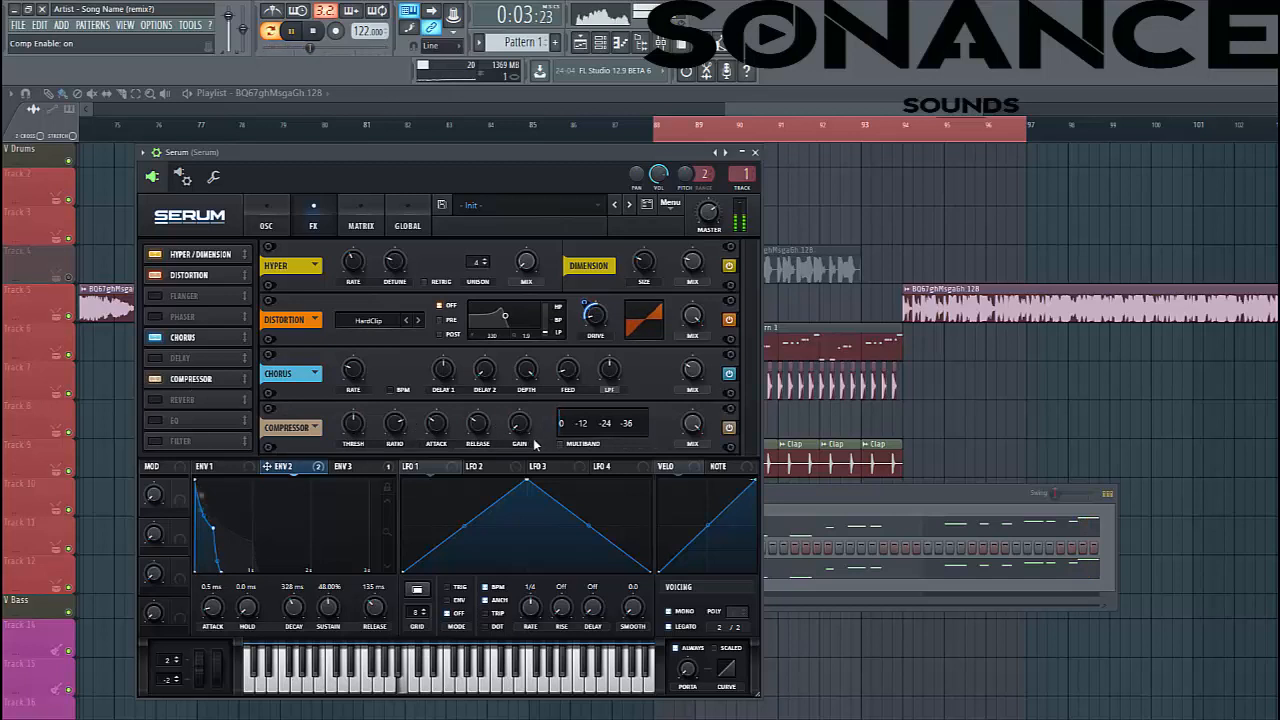
click(569, 445)
scroll(523, 430, up, 6)
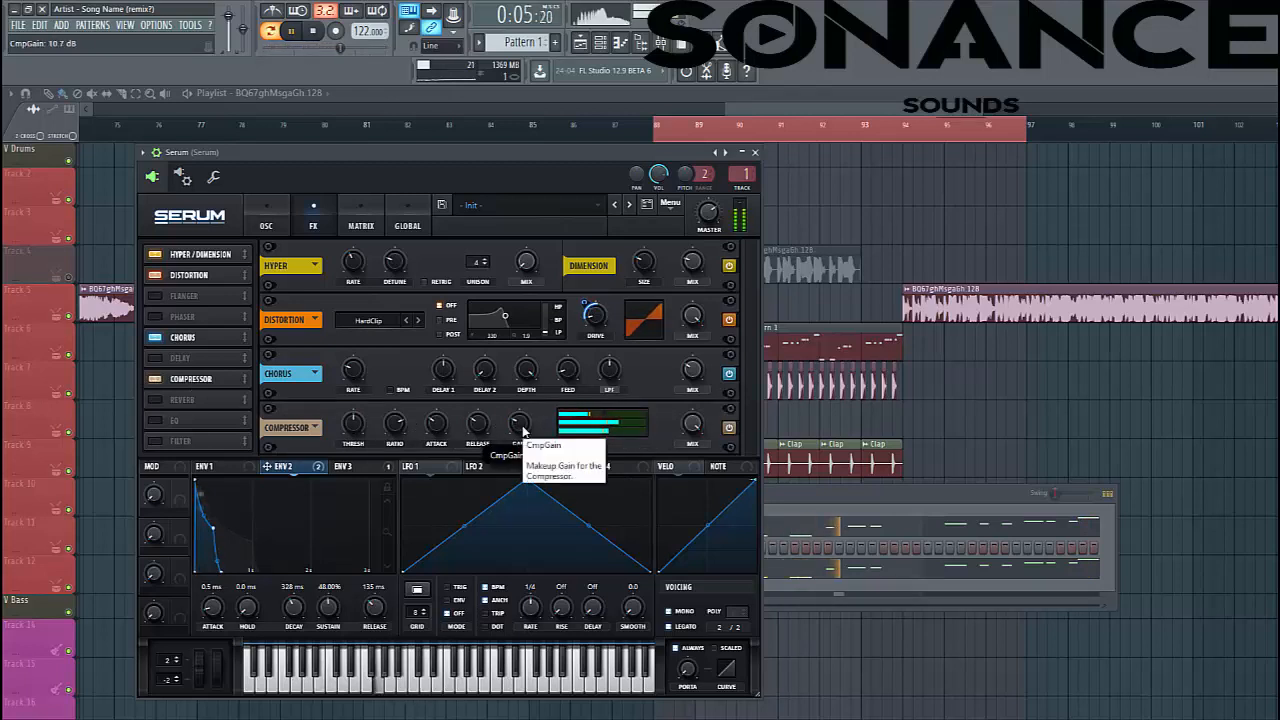
scroll(523, 430, up, 3)
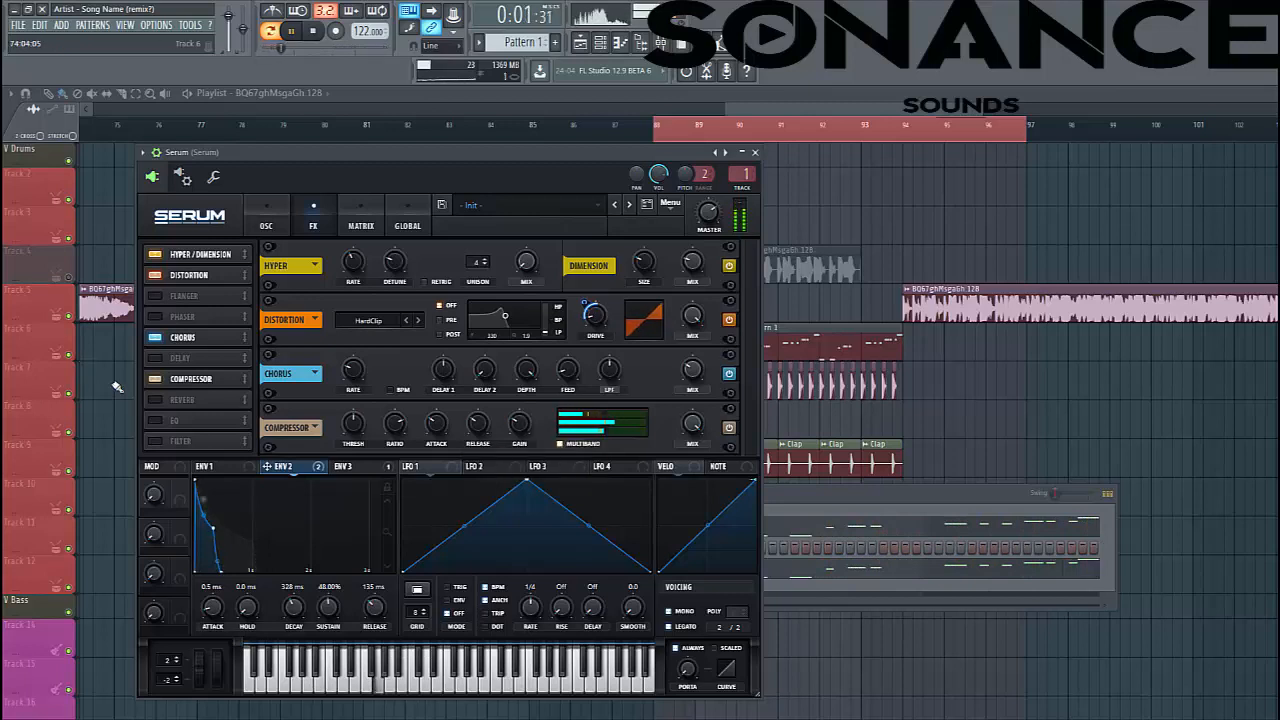
Move the Delay below the Compressor in the effects chain, enable it and shift its filter up to 10000 Hz.
drag(180, 366, 178, 400)
click(180, 379)
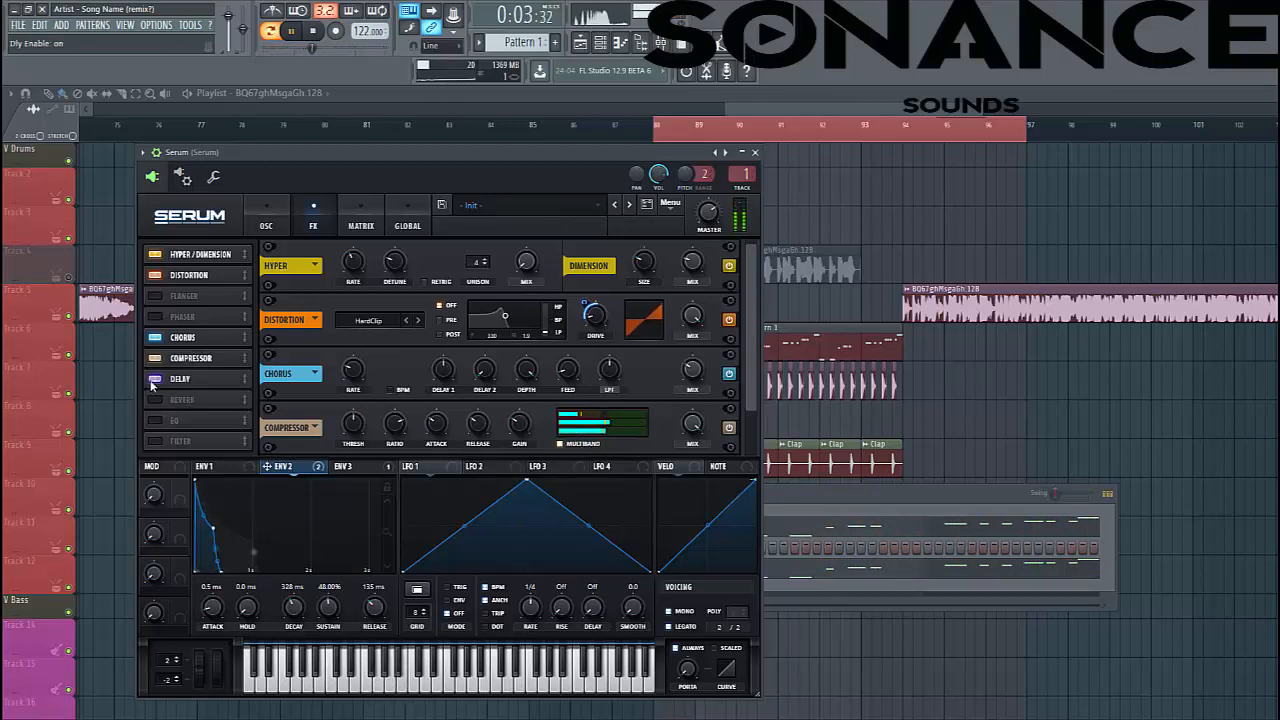
drag(551, 444, 604, 440)
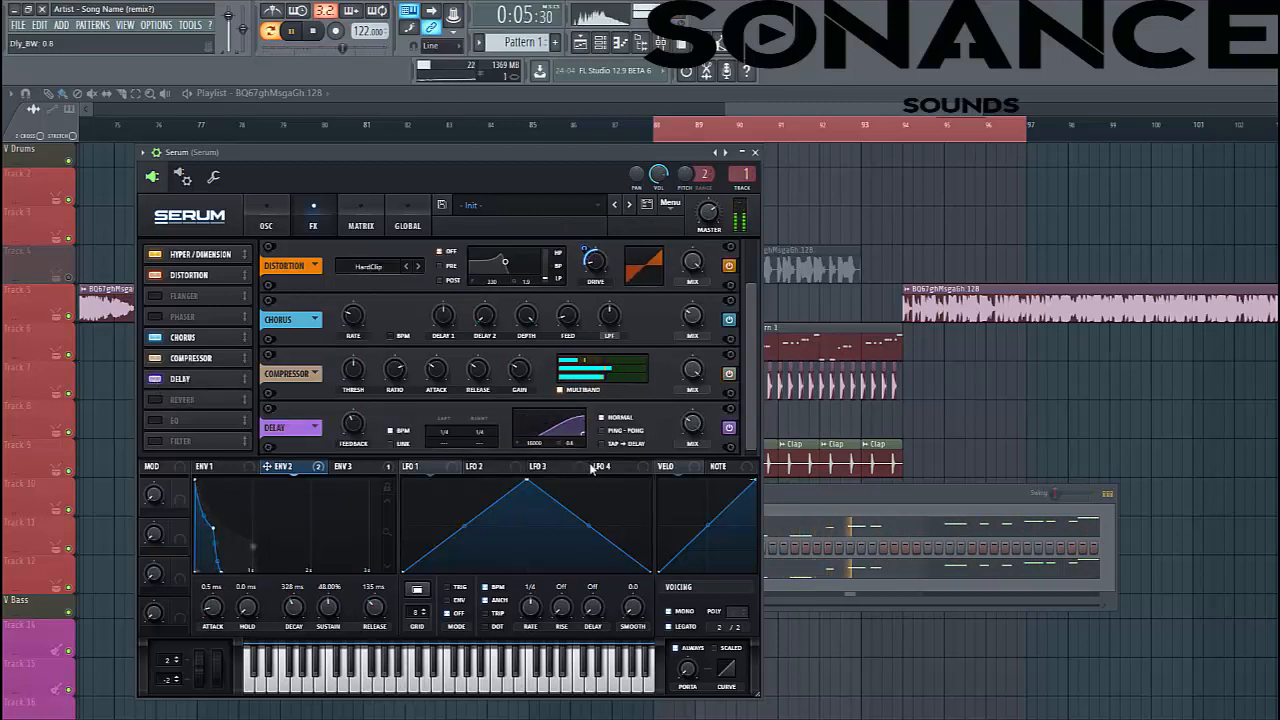
Set the delay to Ping-Pong mode with a 16 % mix.
click(602, 431)
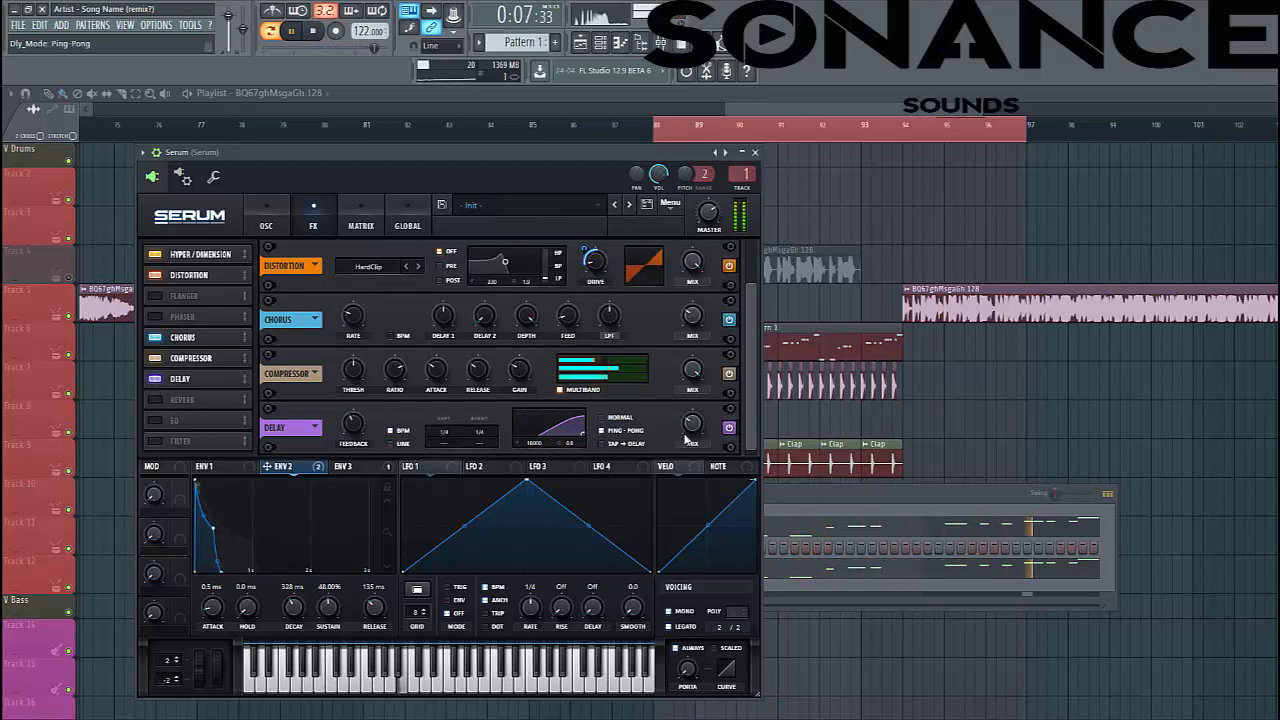
click(690, 432)
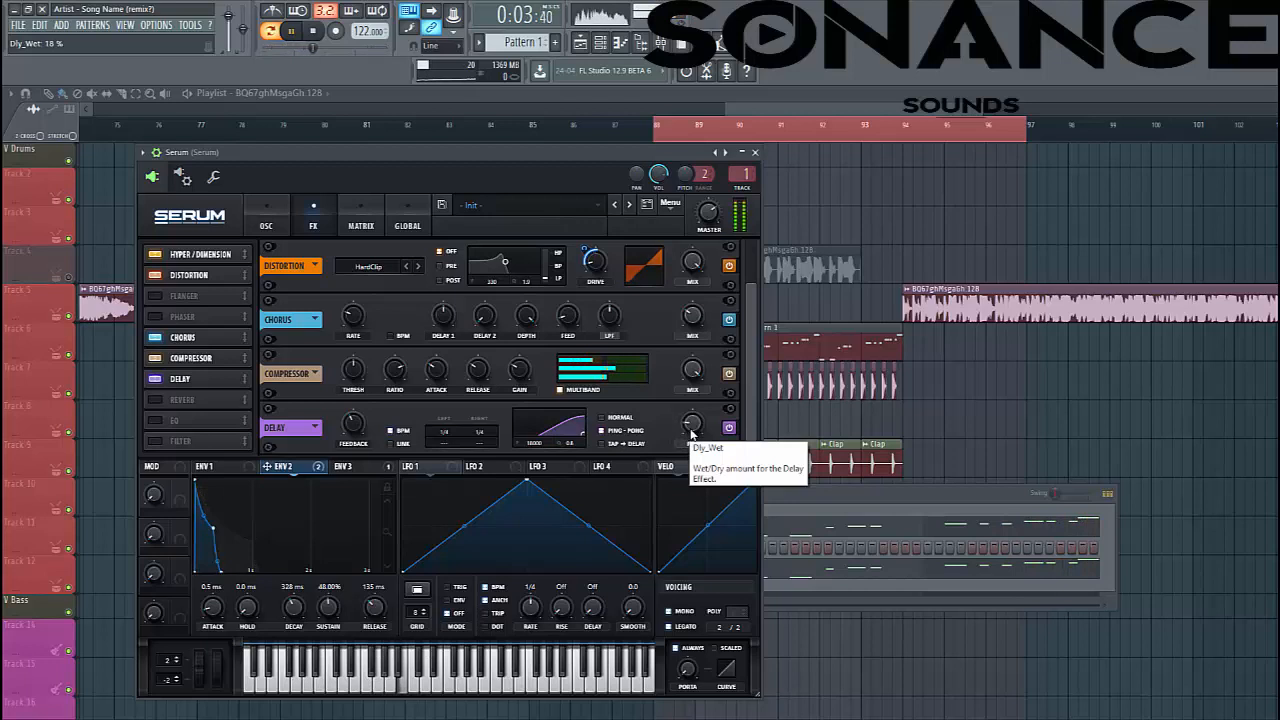
drag(690, 432, 690, 436)
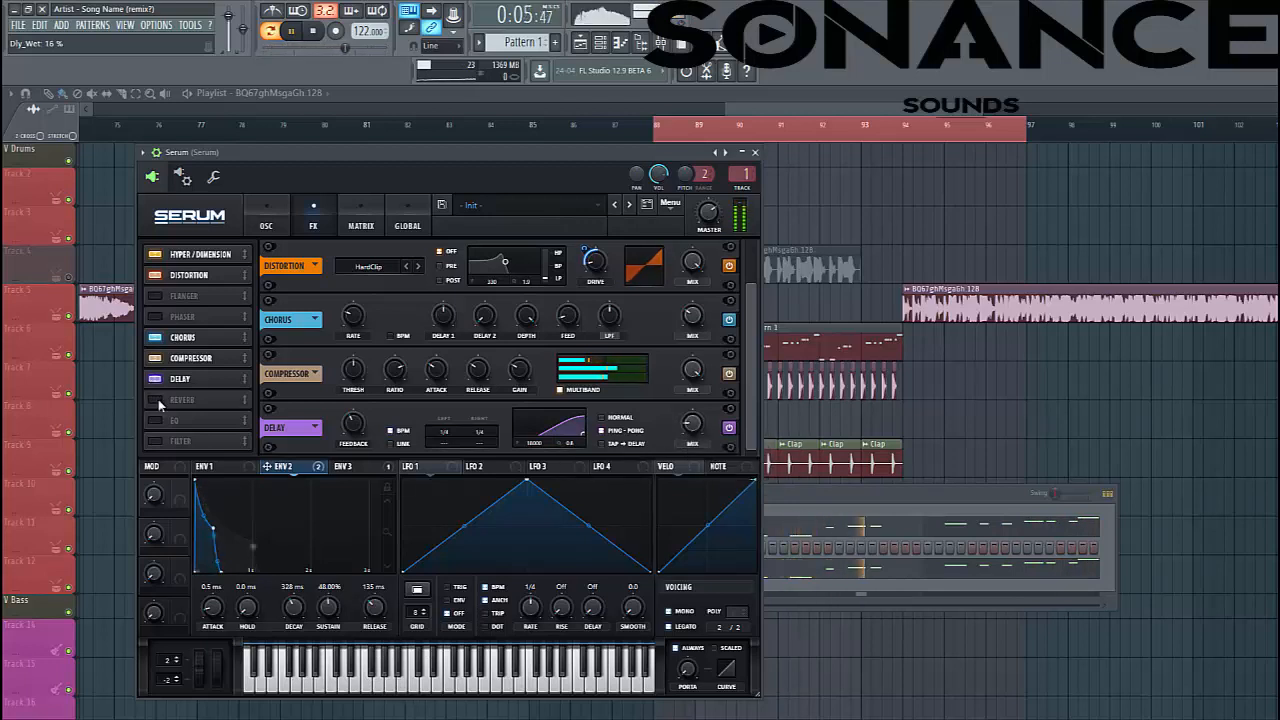
Enable the Reverb, set its low cut to 22 % and reduce its mix to about 10 %.
click(158, 399)
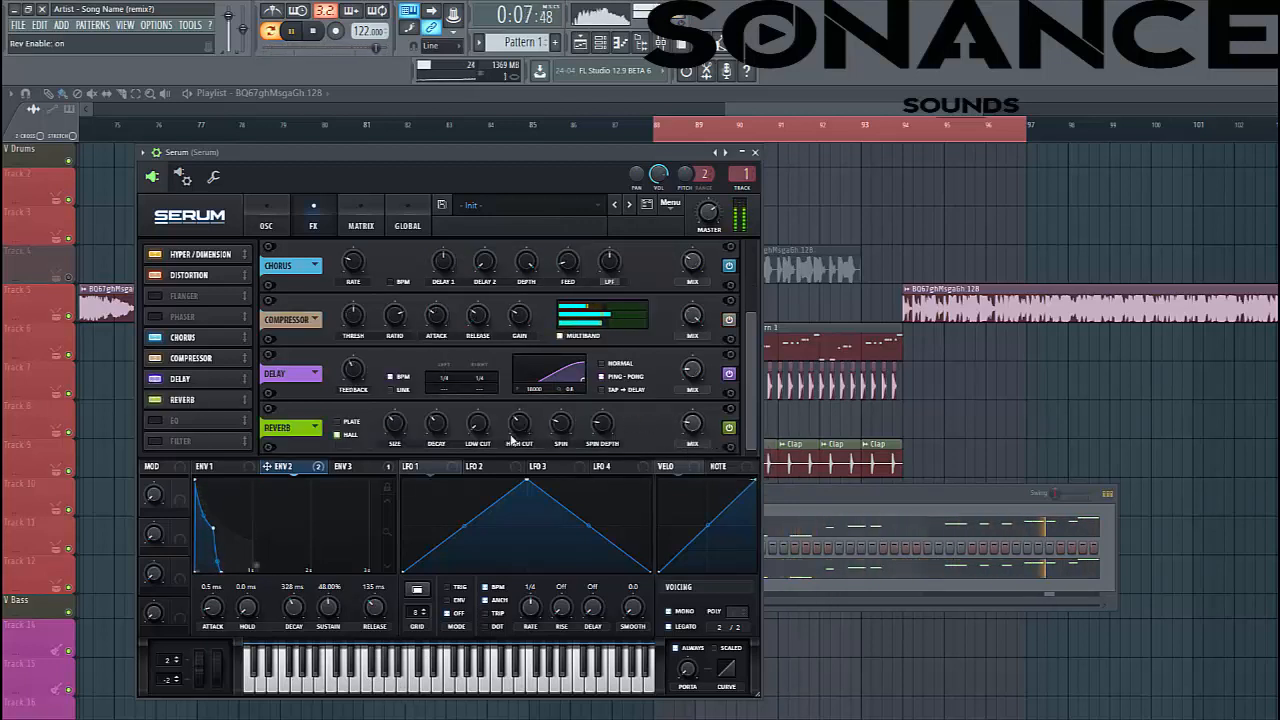
mouse_move(478, 428)
scroll(478, 428, up, 2)
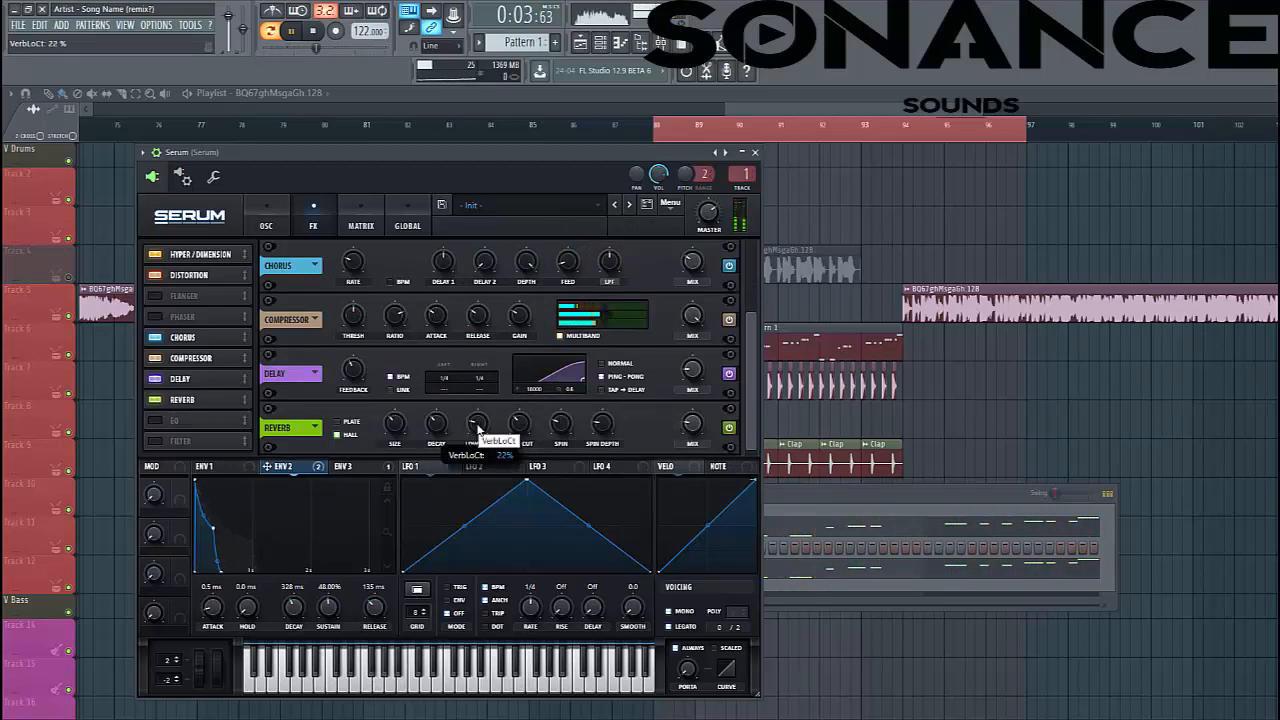
mouse_move(690, 425)
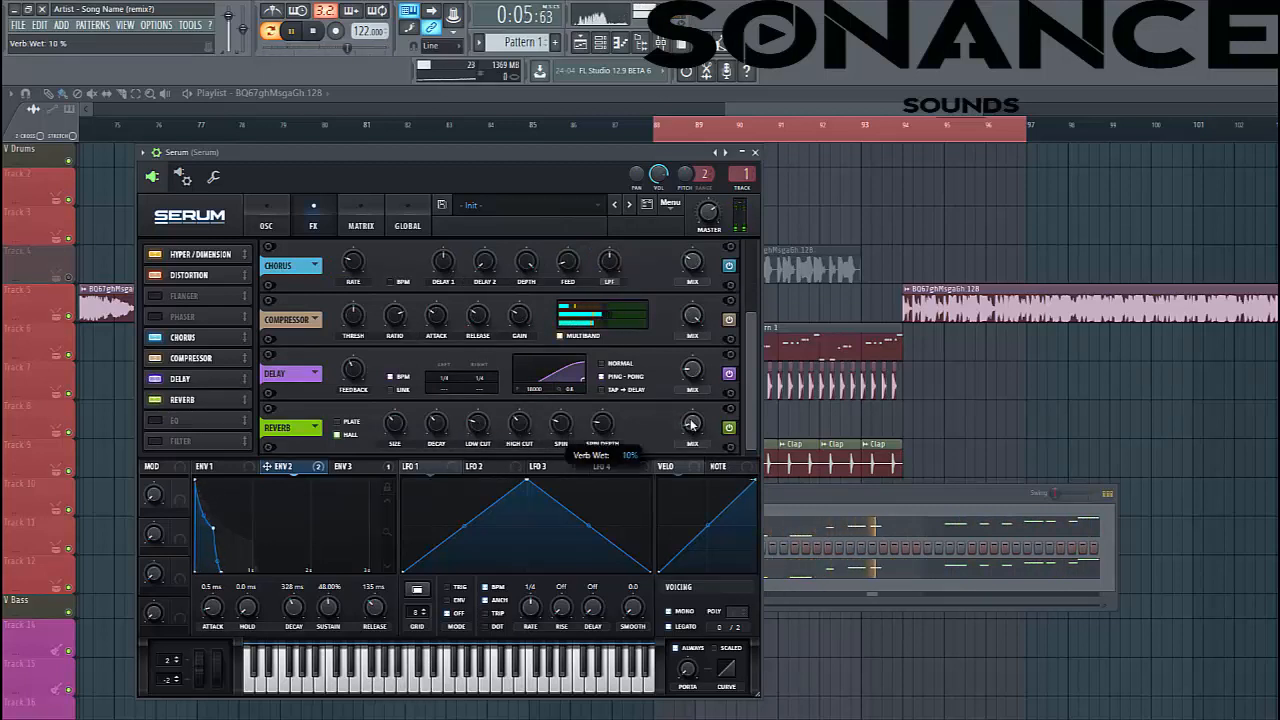
scroll(690, 425, down, 3)
scroll(690, 425, down, 3)
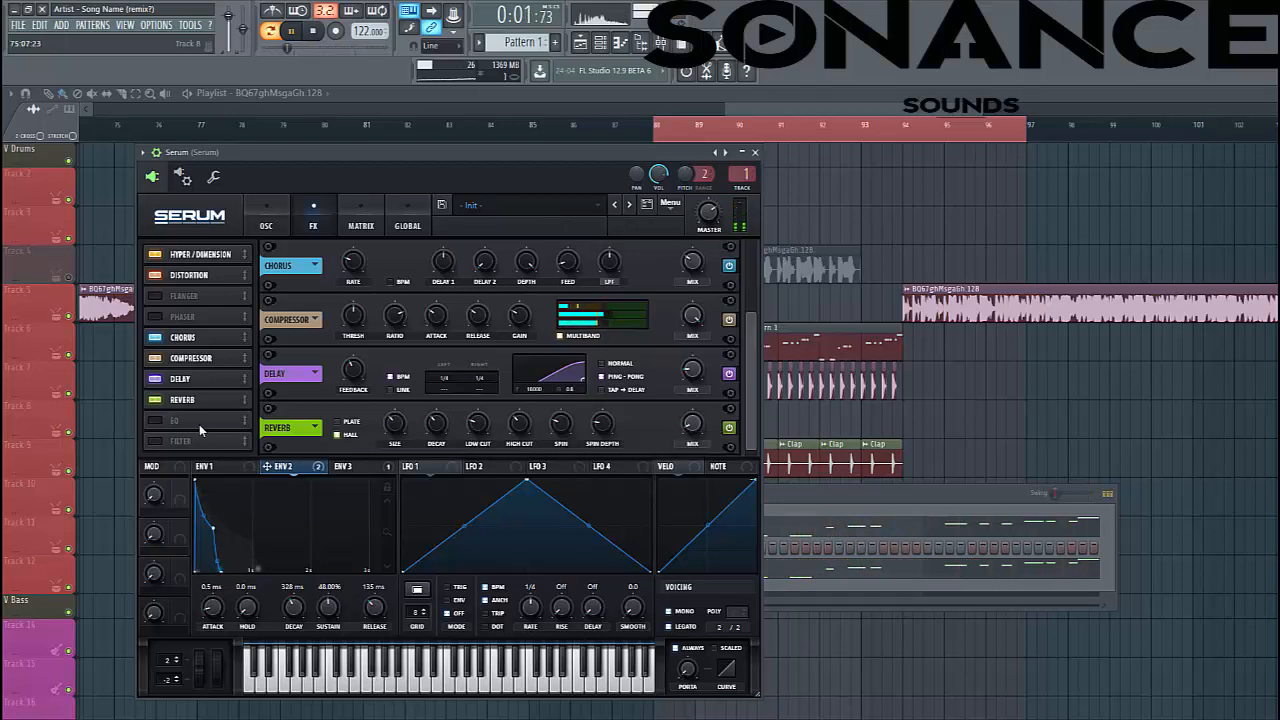
Enable the EQ with a high-pass low band at about 46 % Q and a Peak high band.
click(174, 423)
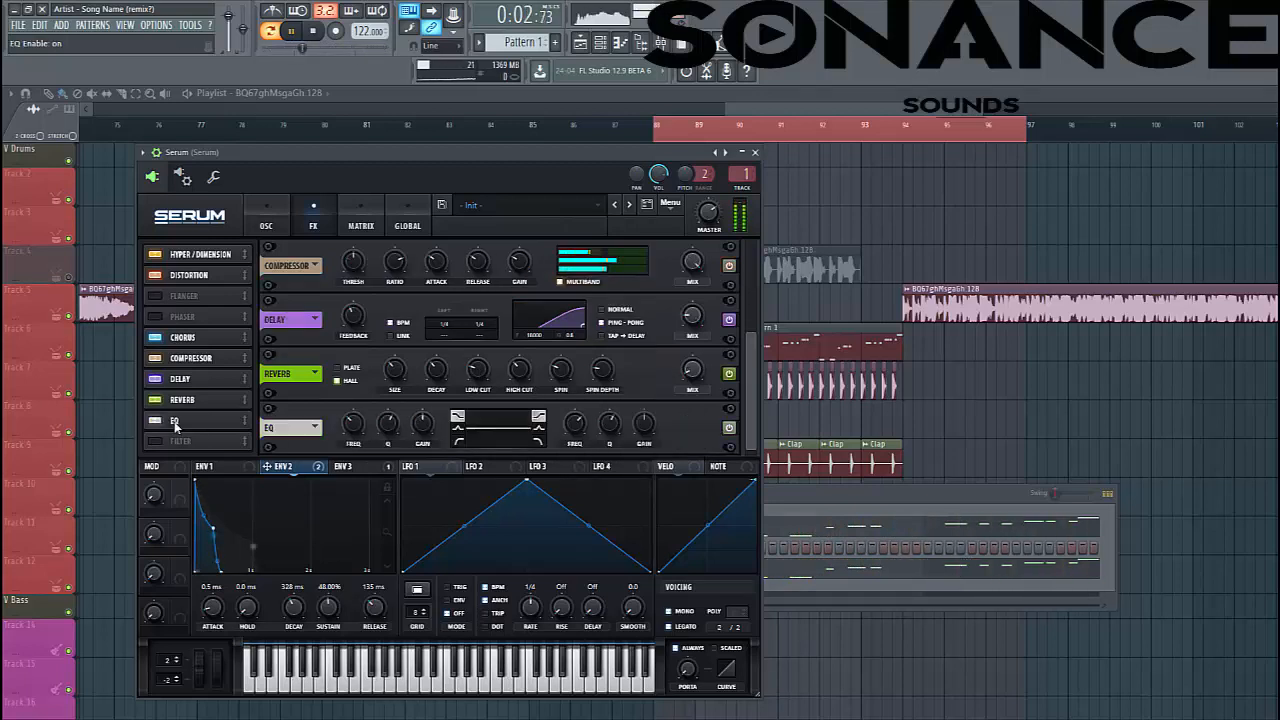
click(458, 441)
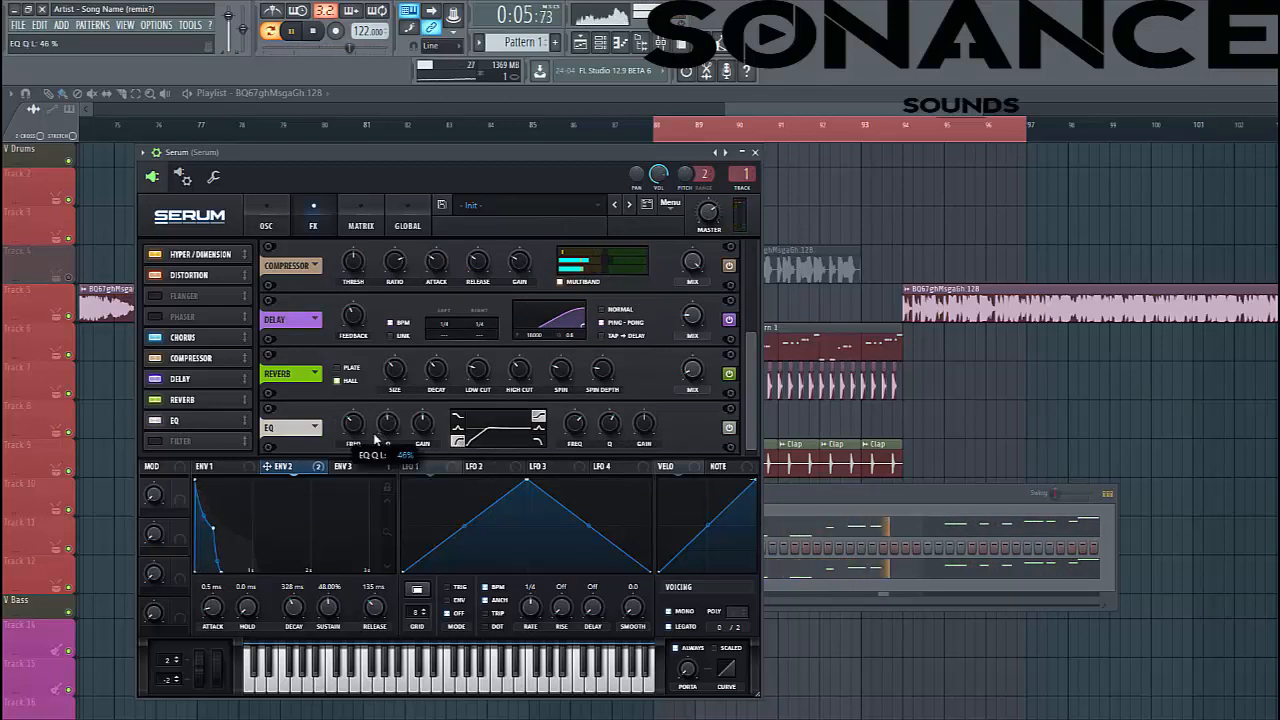
drag(375, 440, 375, 443)
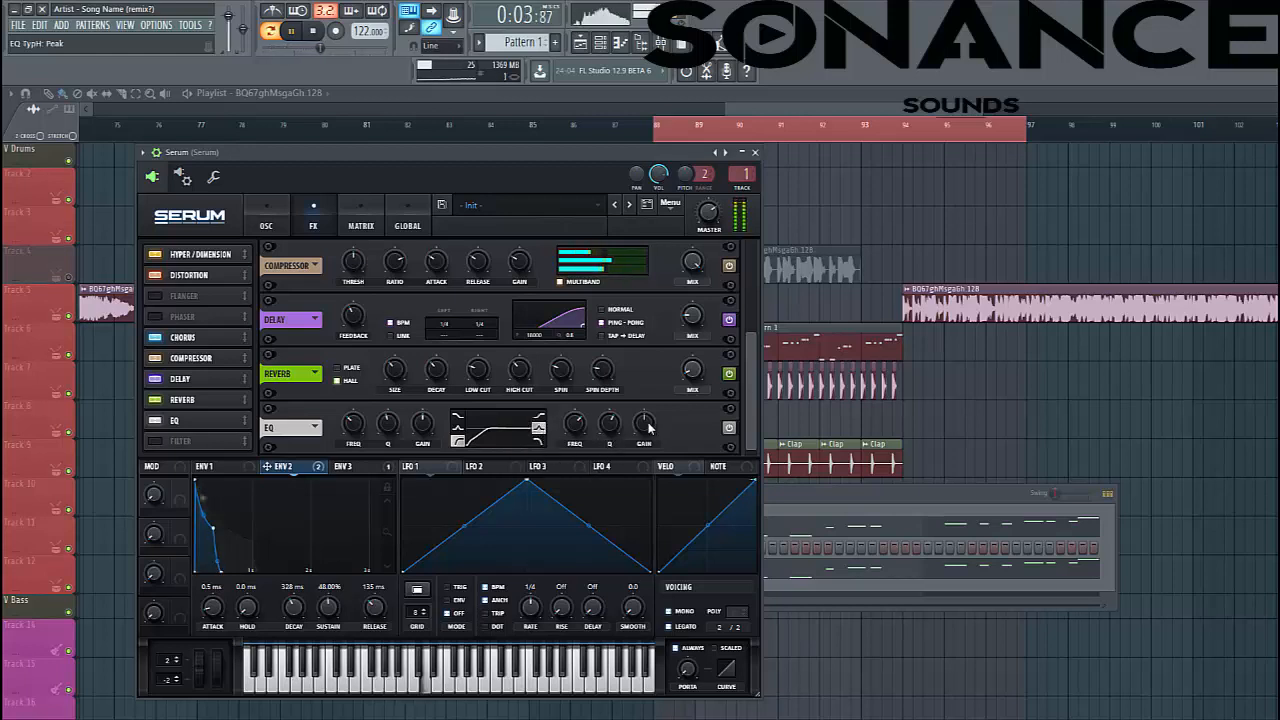
Assign Env 2 to the EQ's high-band gain and review the modulation matrix and oscillator settings.
drag(333, 466, 644, 422)
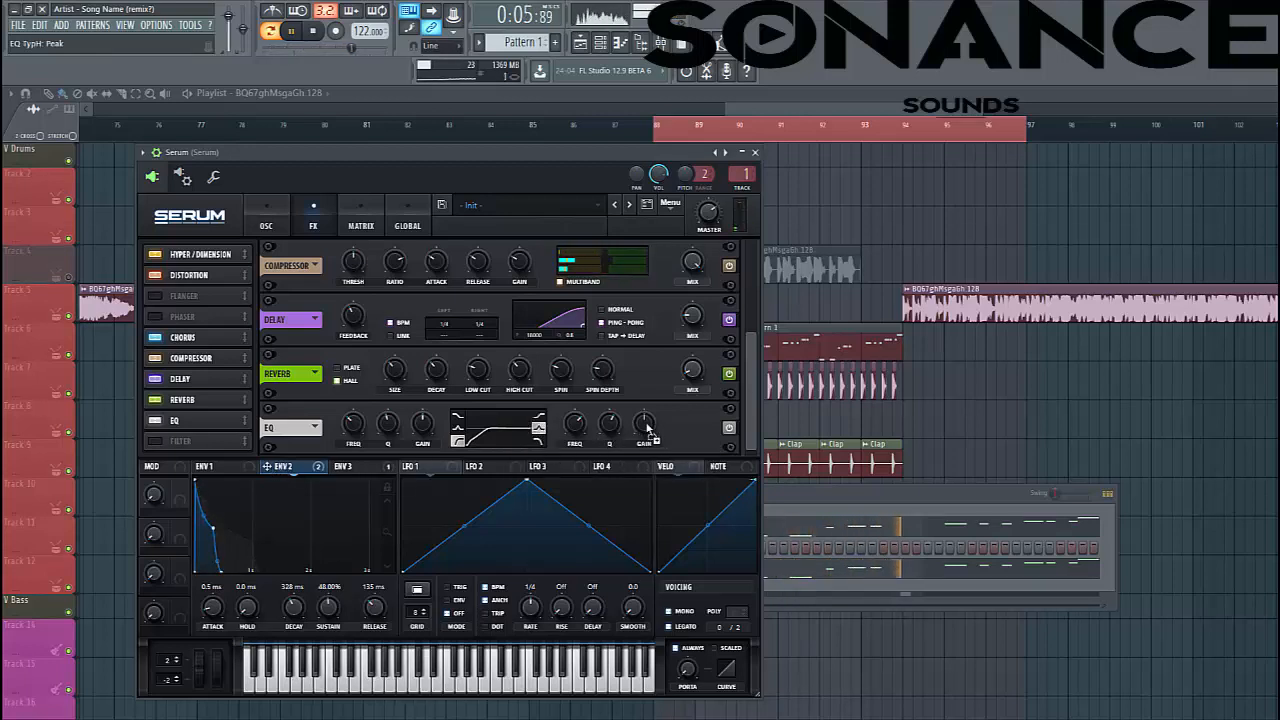
click(361, 225)
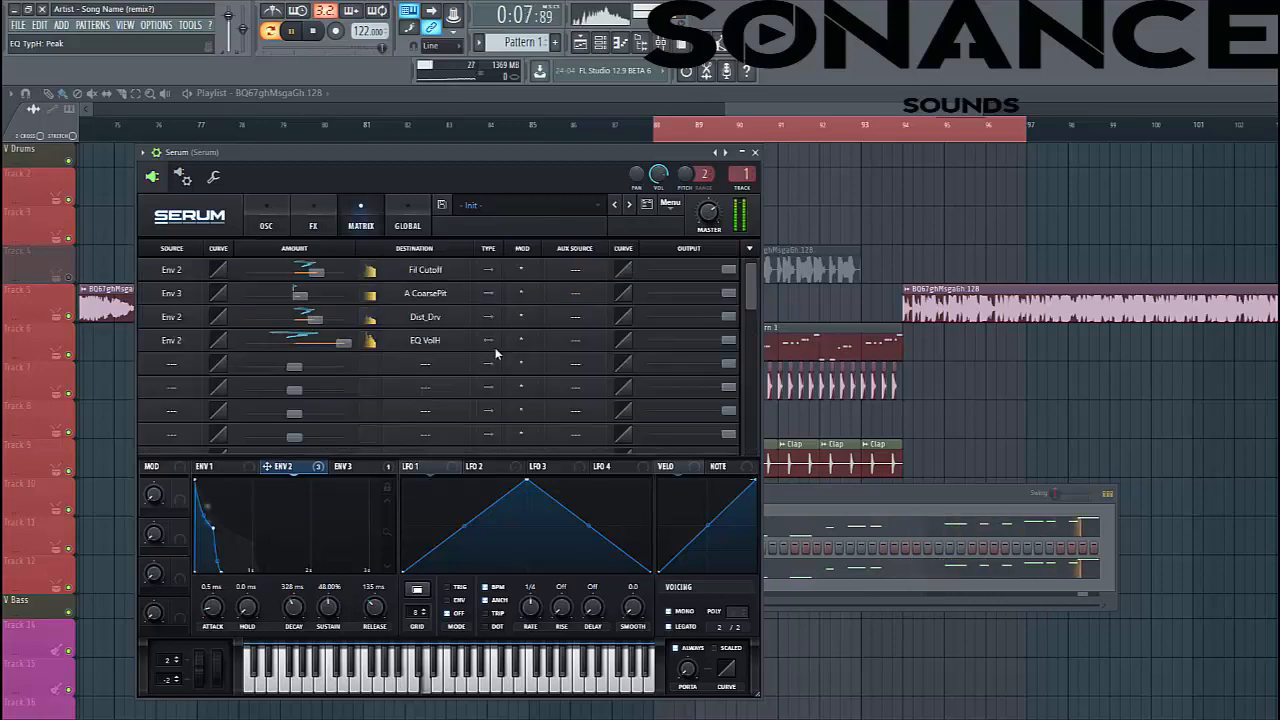
click(313, 222)
click(266, 222)
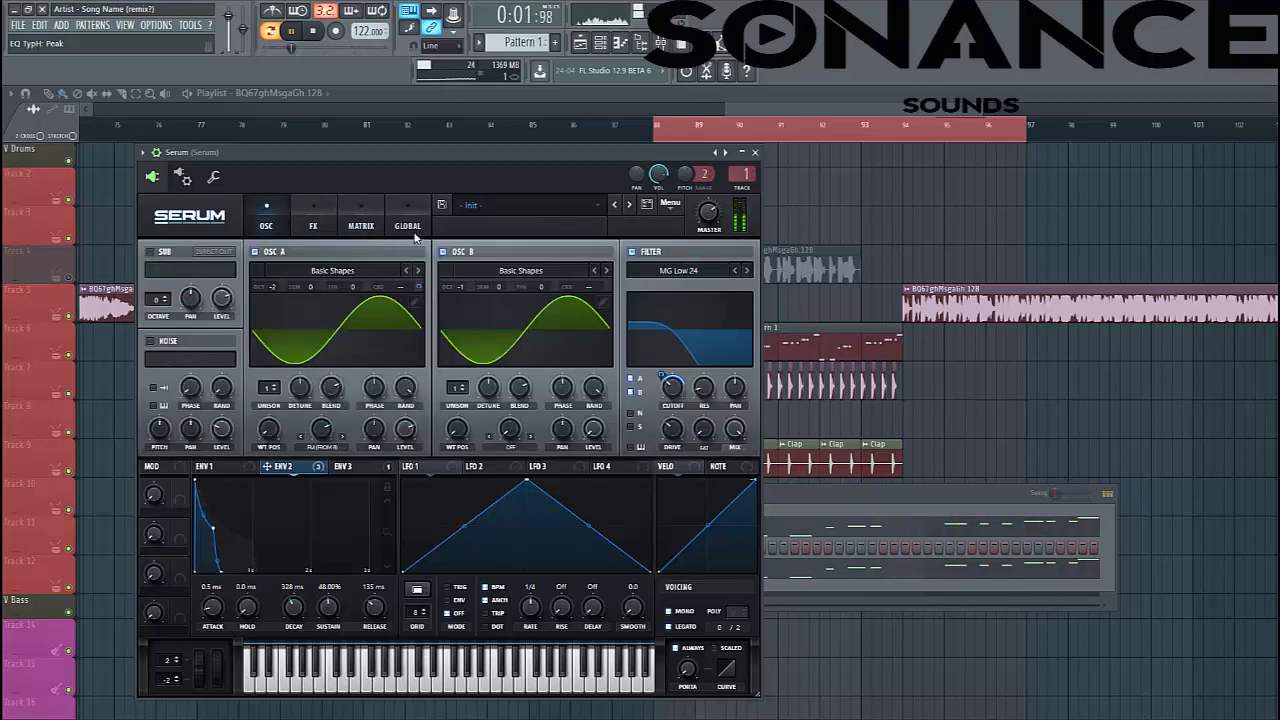
click(309, 220)
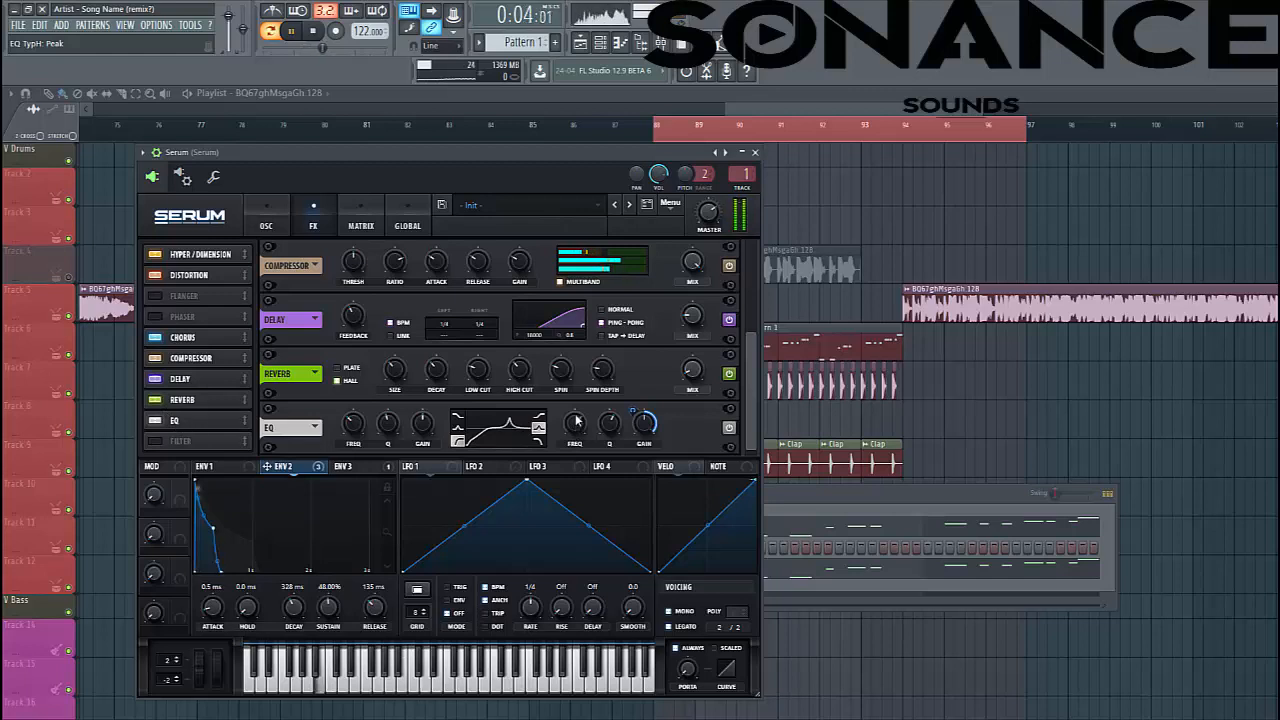
Set the EQ's high-band gain to 0.4 dB and the Env 2 to EQ VolH modulation amount to 13.
mouse_move(632, 410)
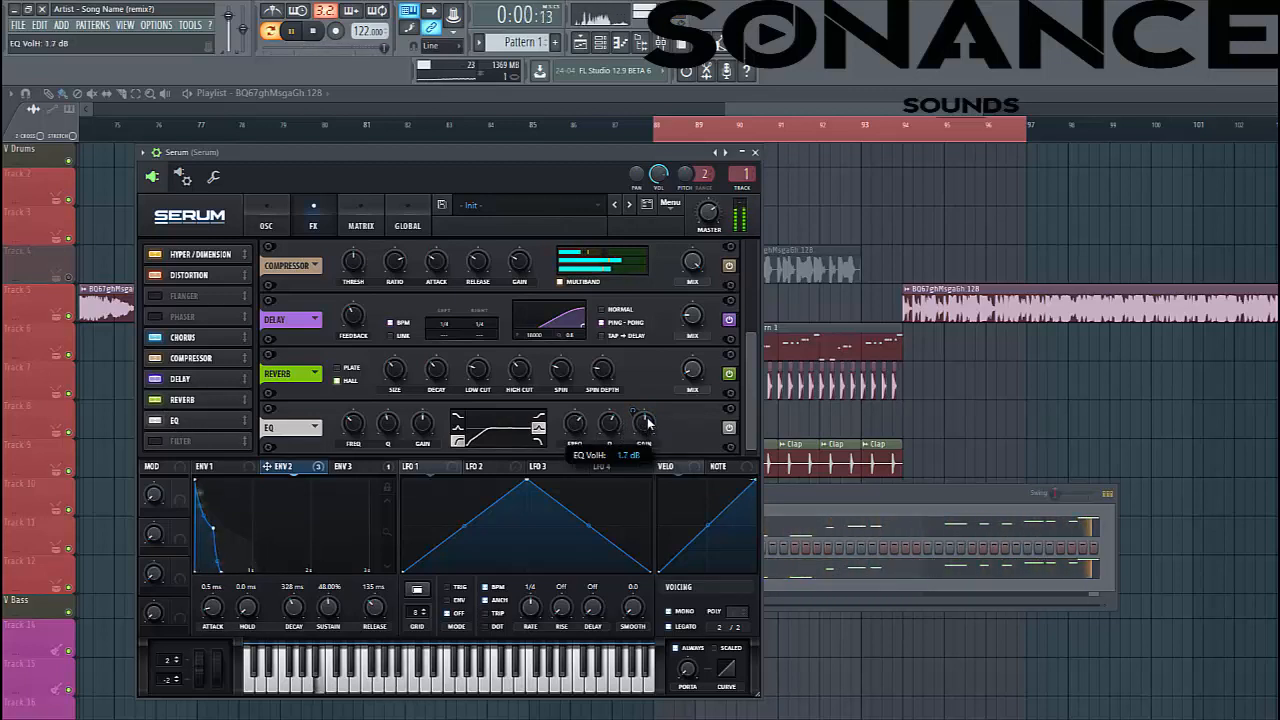
drag(648, 424, 625, 455)
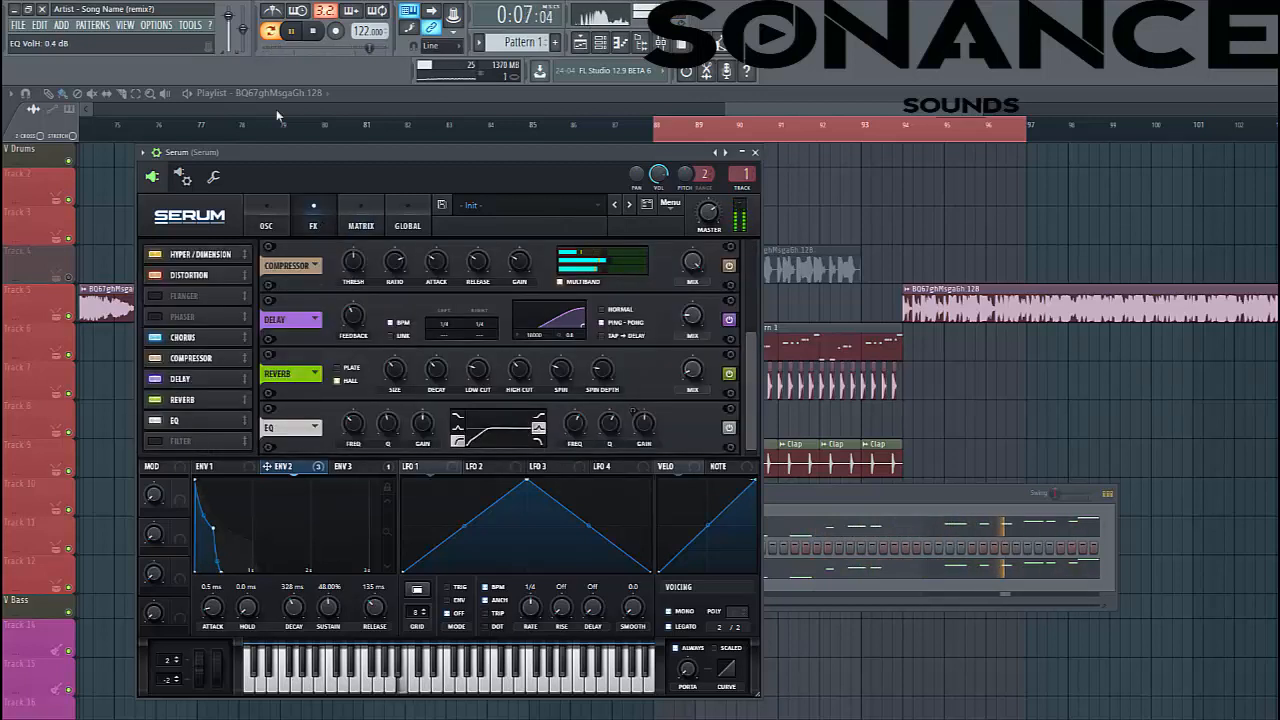
click(372, 218)
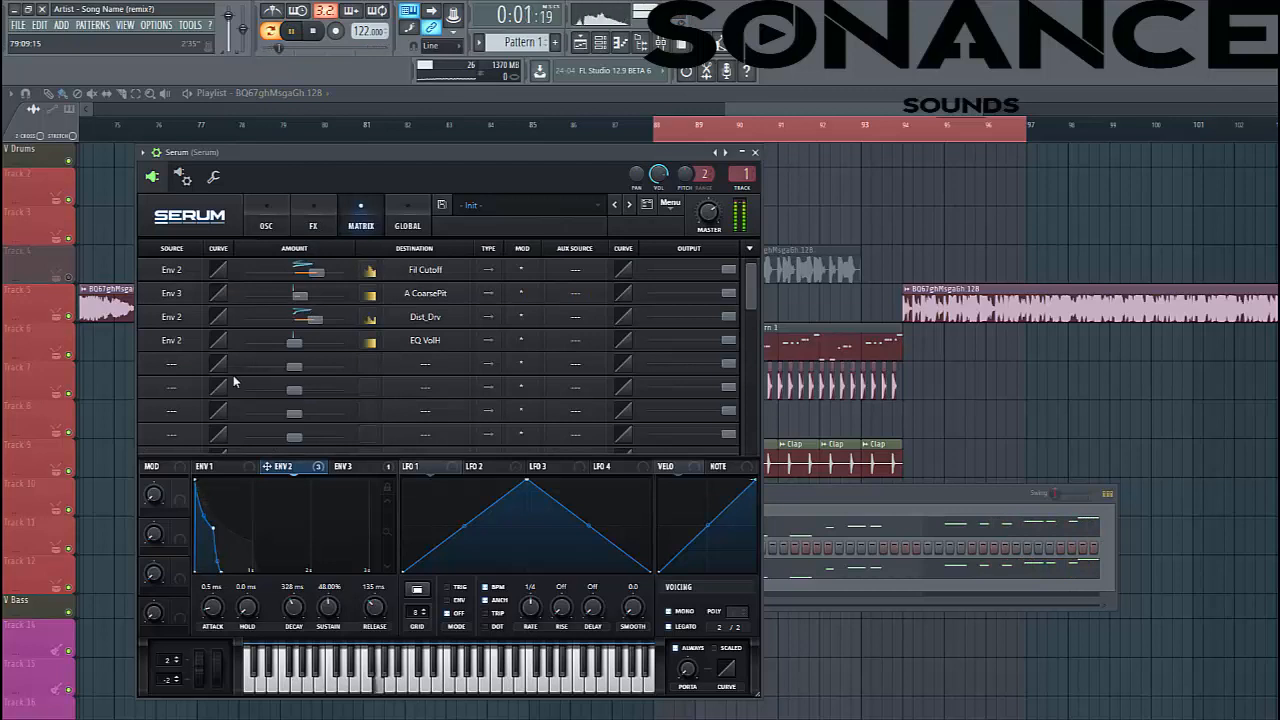
click(183, 341)
click(322, 345)
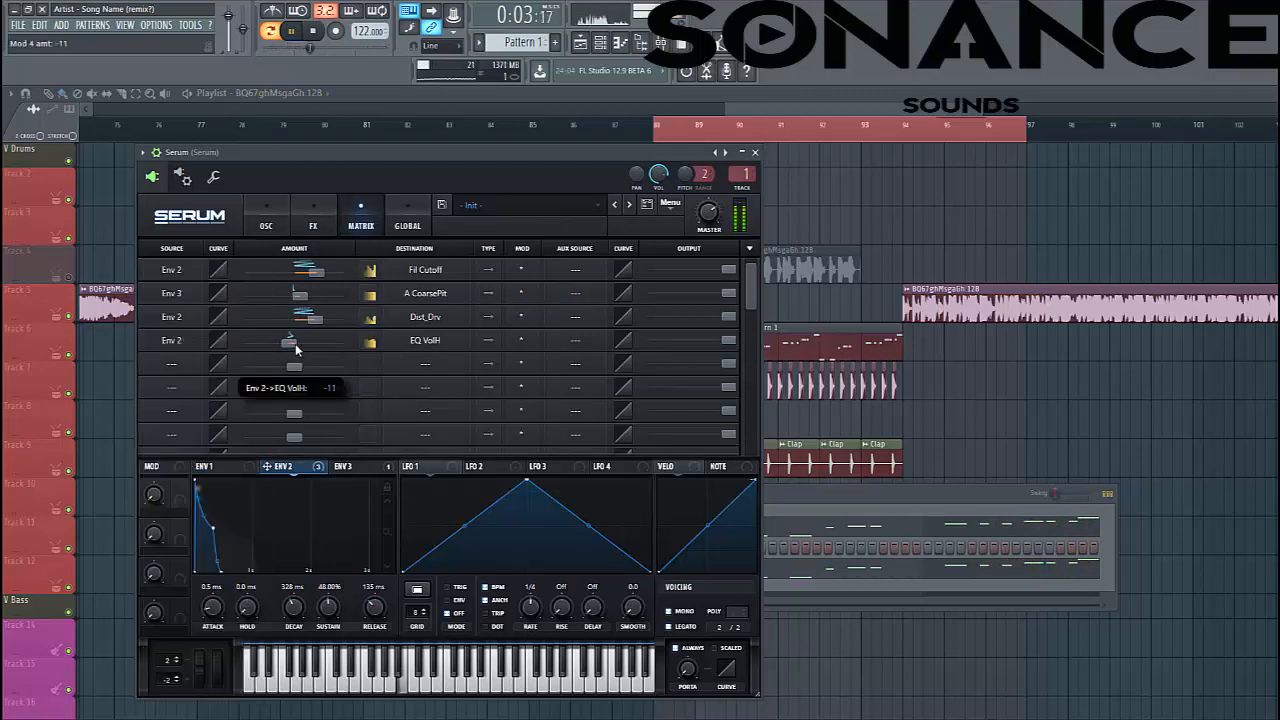
mouse_move(295, 344)
mouse_down()
mouse_move(344, 343)
mouse_move(310, 344)
mouse_up()
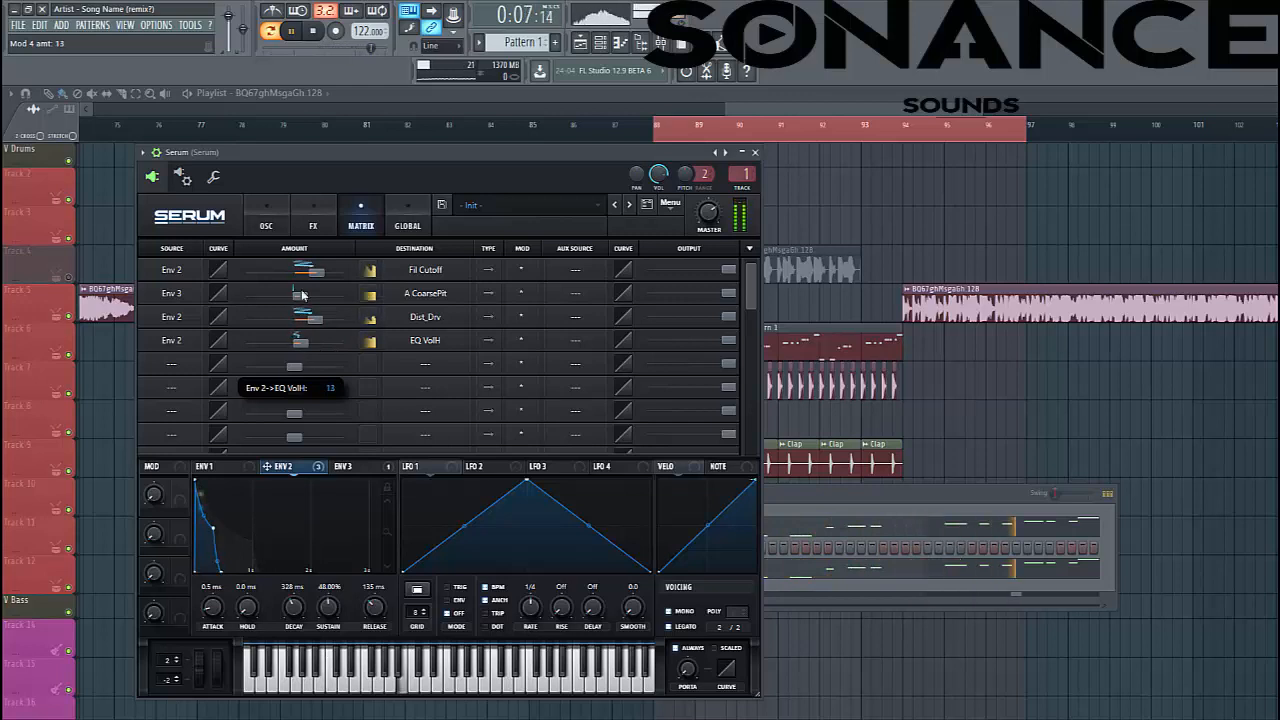
click(313, 222)
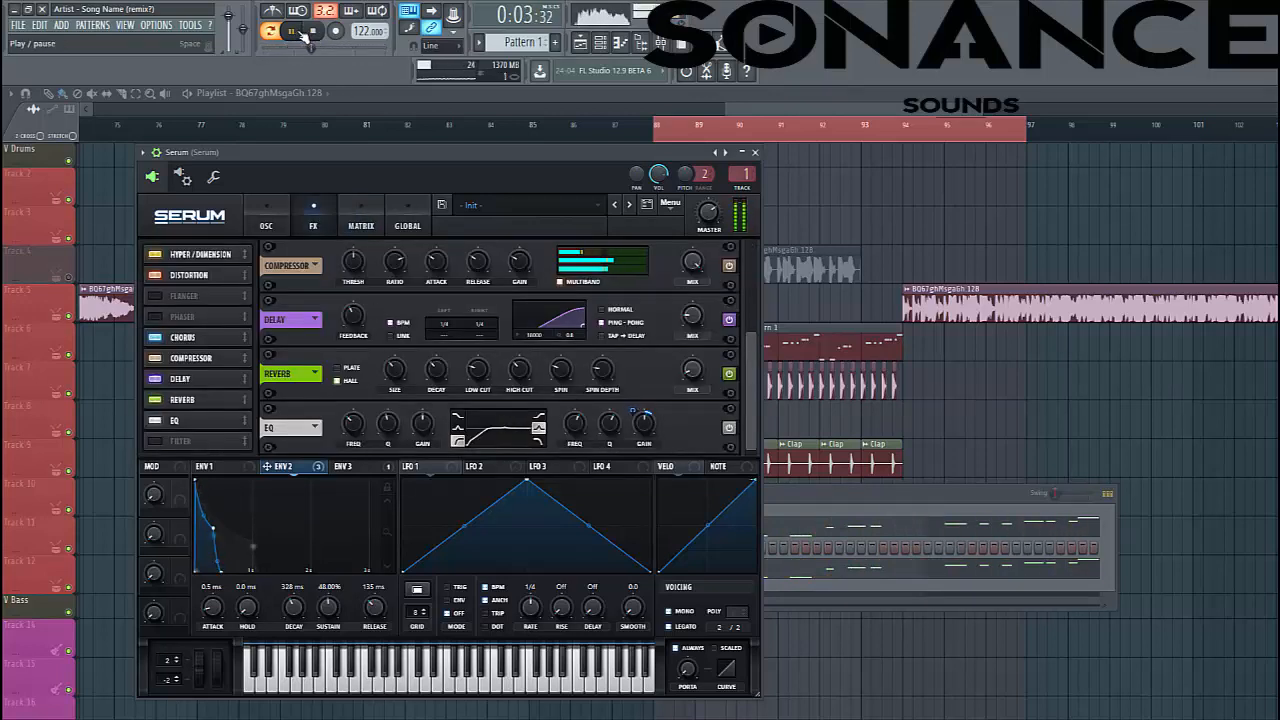
Play the playlist arrangement from the middle of bar 89 to hear the bass in context, and stop playback.
click(822, 500)
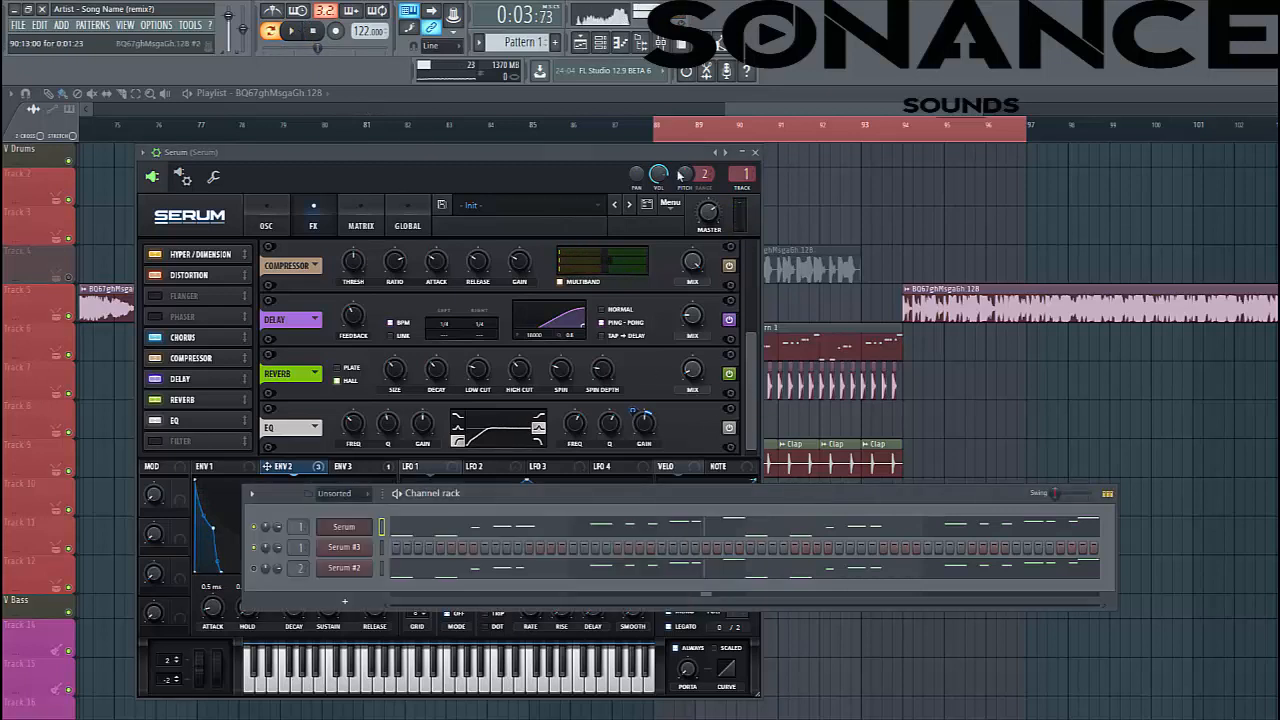
click(720, 132)
key(space)
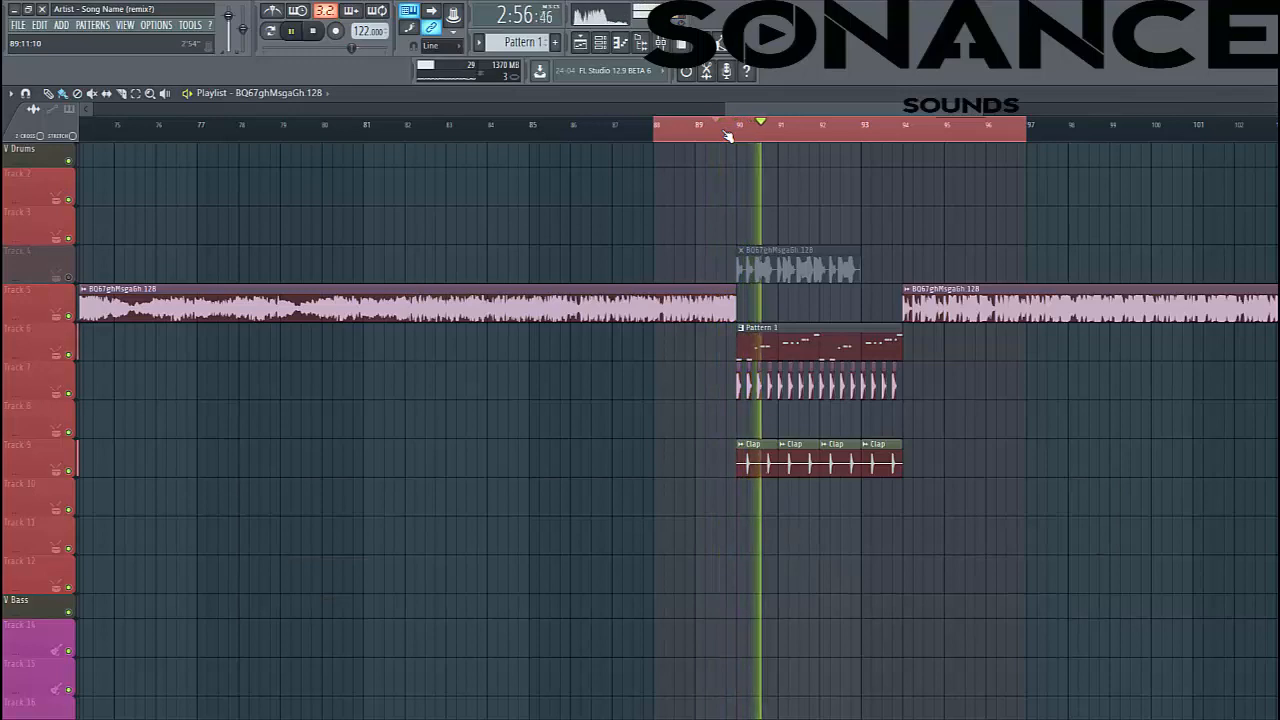
key(space)
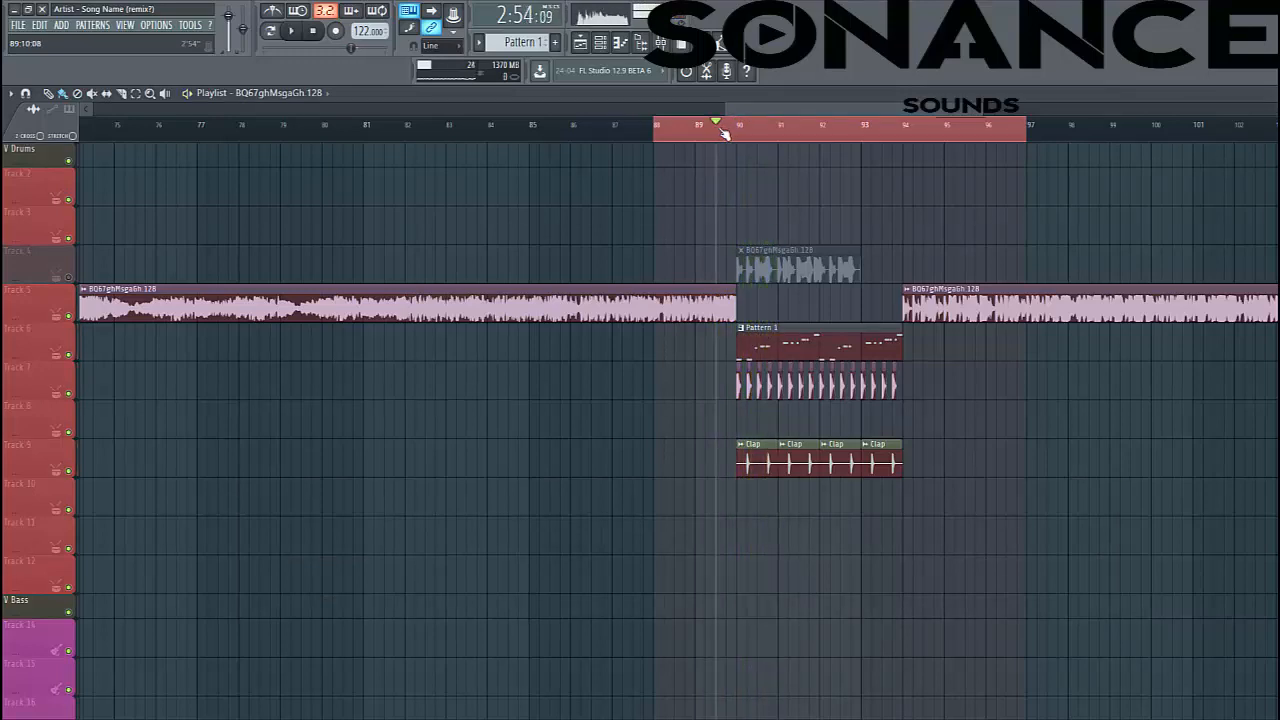